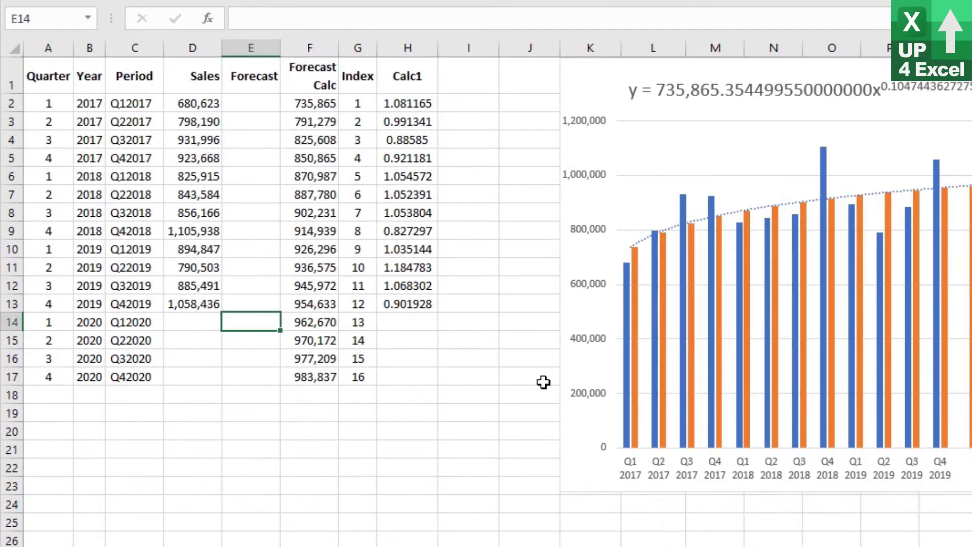
- Preview the finished sheet: average the Q1 ratios, colour the 2020 index cells, select the trendline
type("=average(")
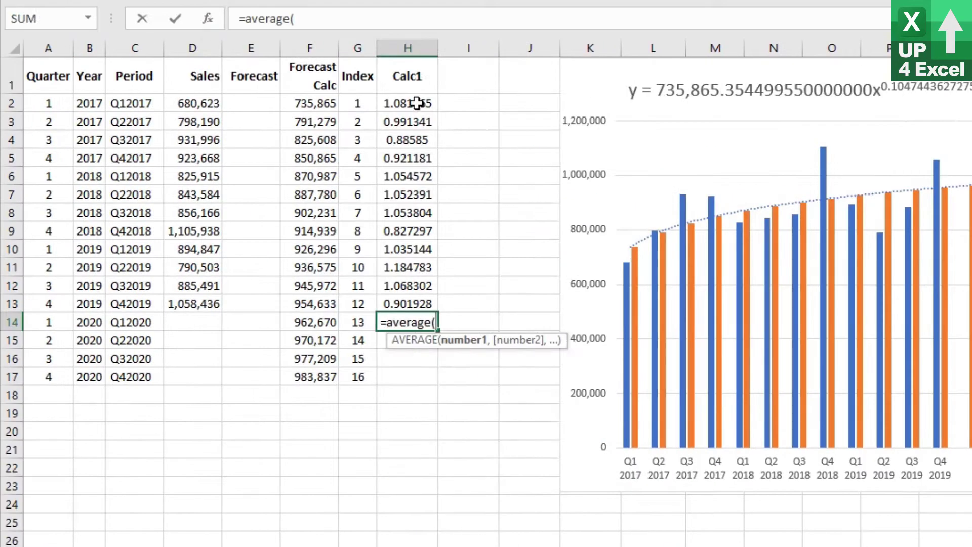
left_click(413, 103)
type(",")
left_click(413, 176)
type(",")
left_click(413, 249)
key("Return")
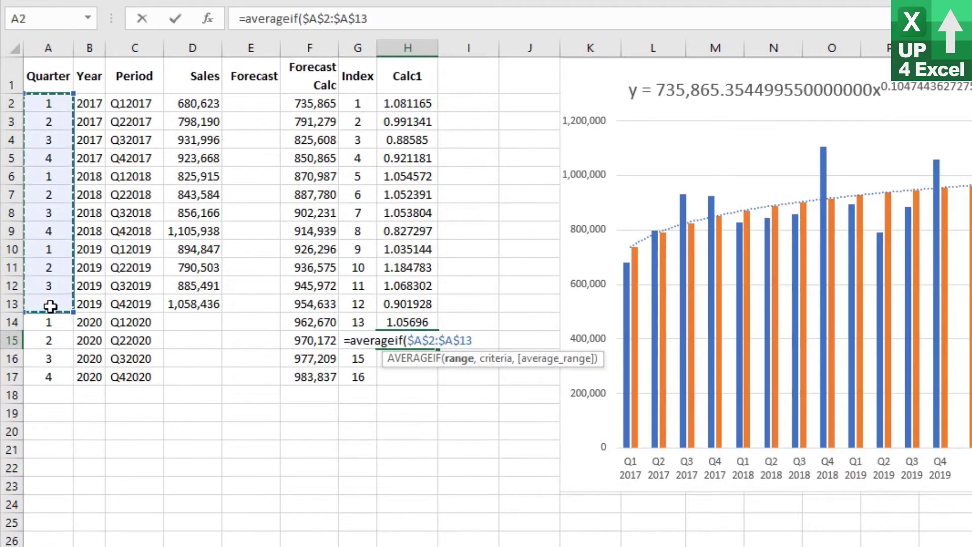
type(",")
left_click(48, 340)
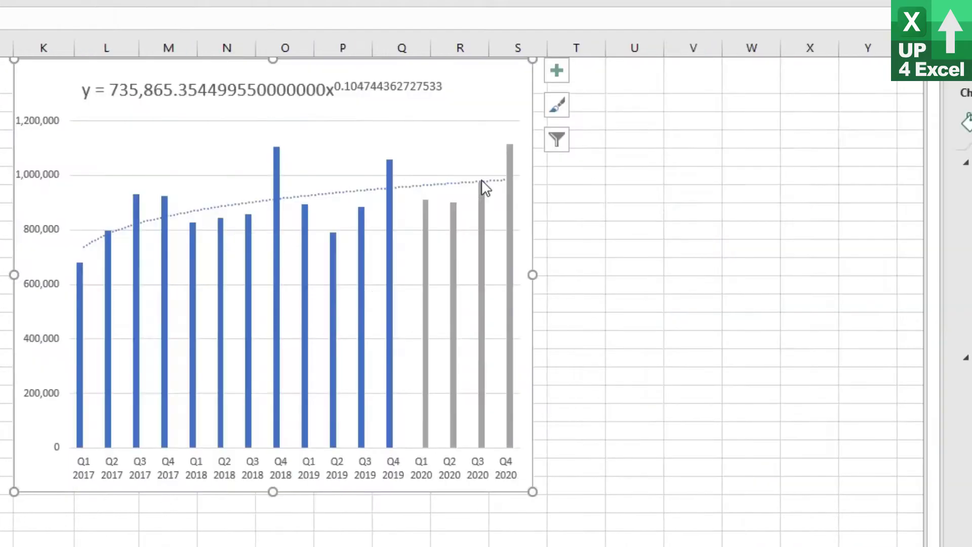
left_click(485, 187)
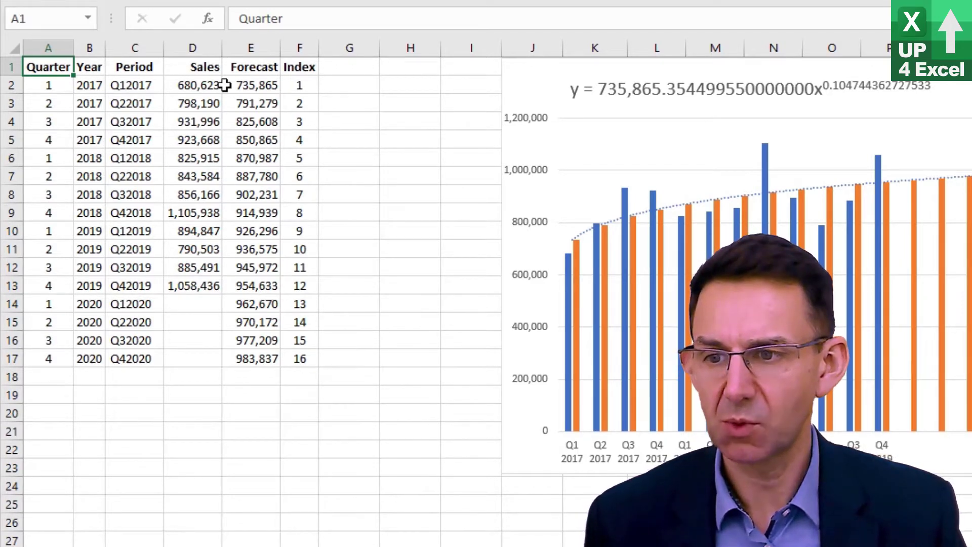
- Add a Calc1 heading in G1
left_click(350, 67)
type("Calc1")
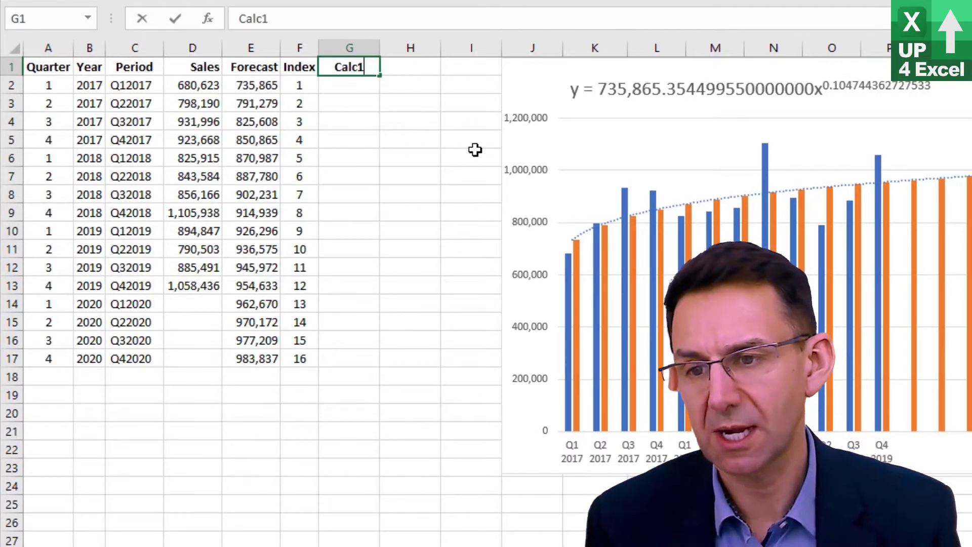
key("Return")
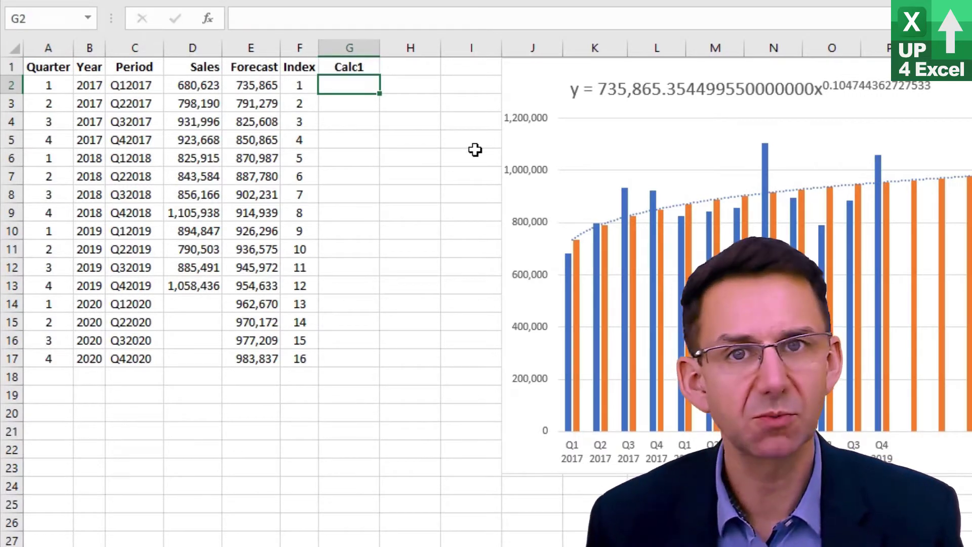
- Enter =E2/D2 in G2 and fill it down to G13 (1.081165 to 0.901928)
type("=")
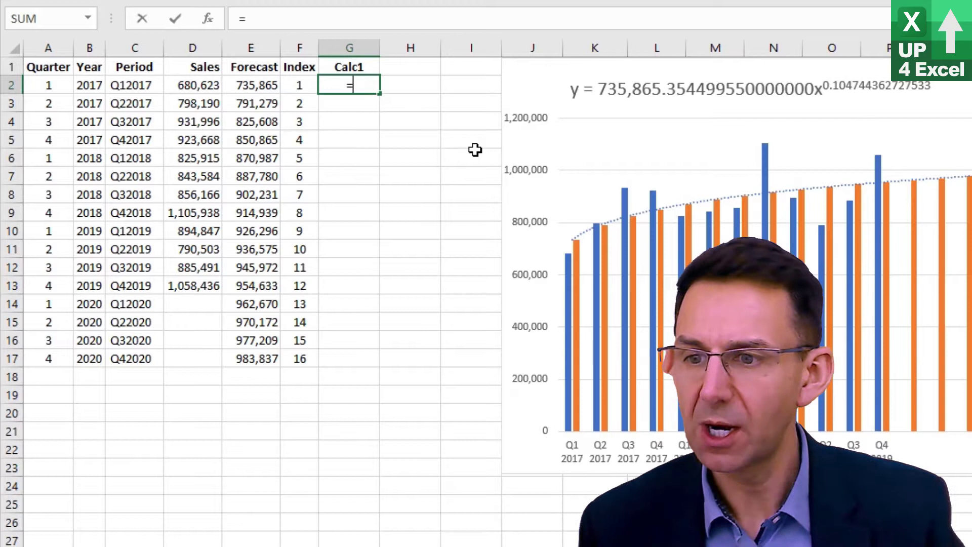
key("Left")
key("Left")
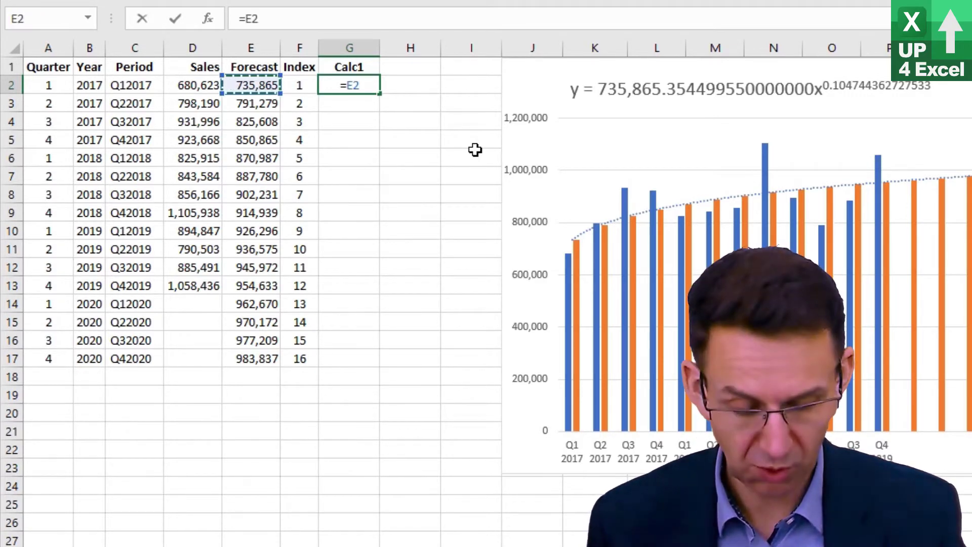
type("/")
key("Left")
key("Left")
key("Left")
key("Left")
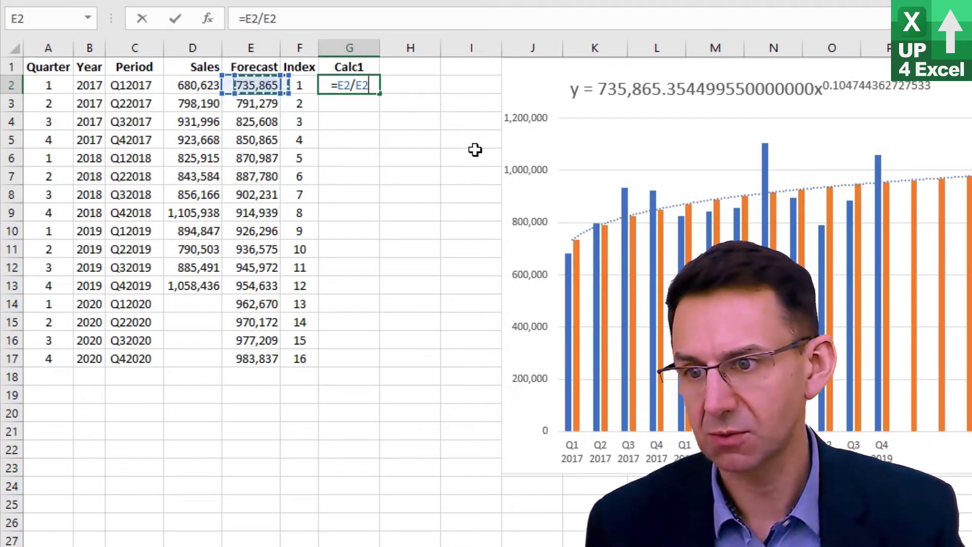
key("Right")
key("Return")
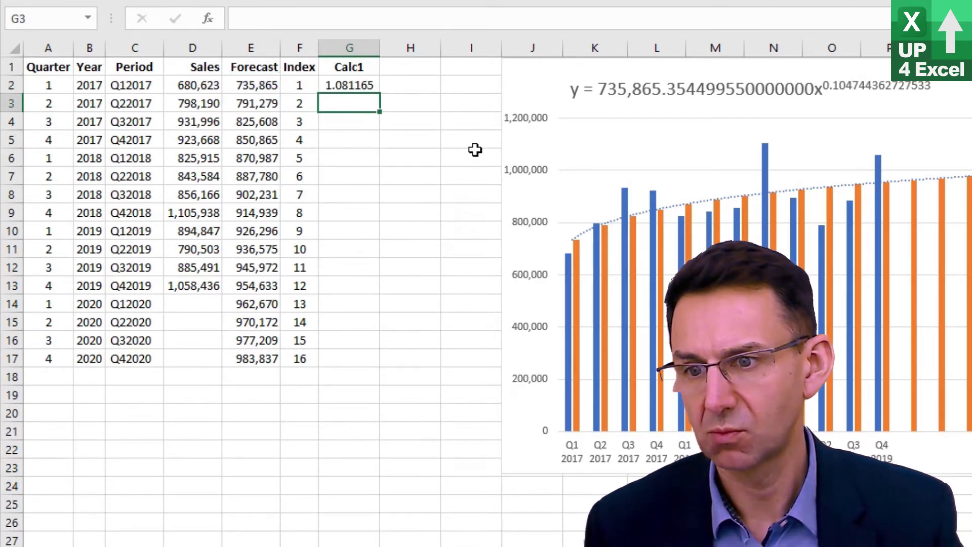
key("Up")
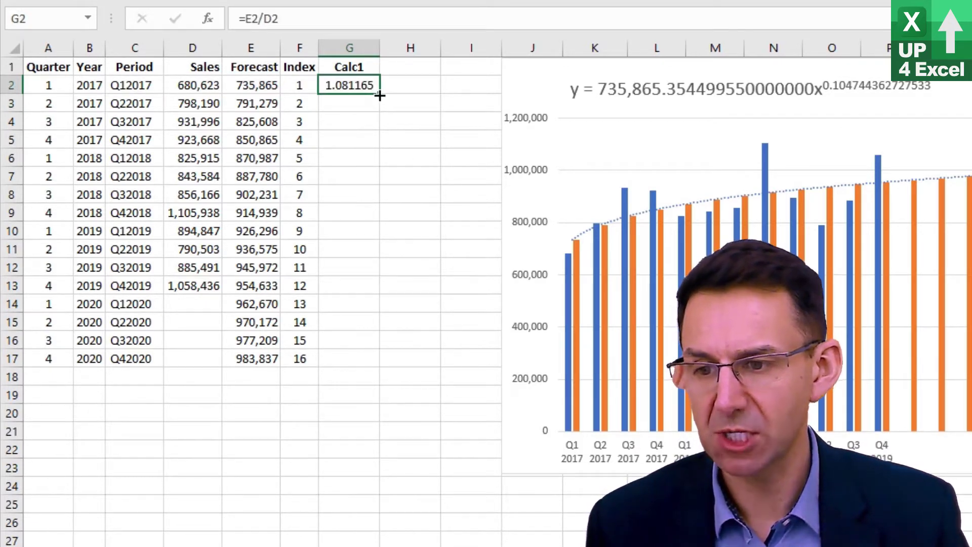
left_click_drag(379, 95, 359, 294)
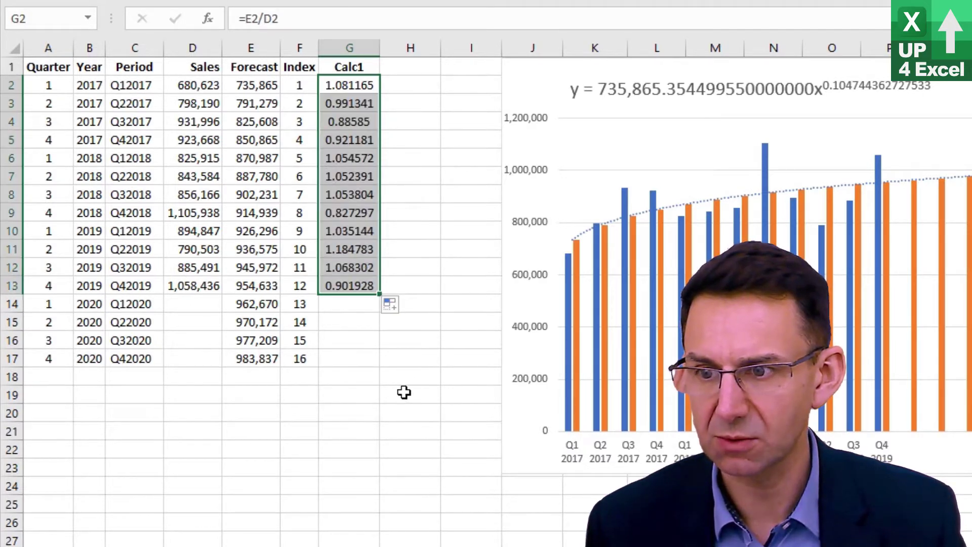
- Rename E1 to Forecast1, then insert a blank column E headed Forecast
left_click(237, 69)
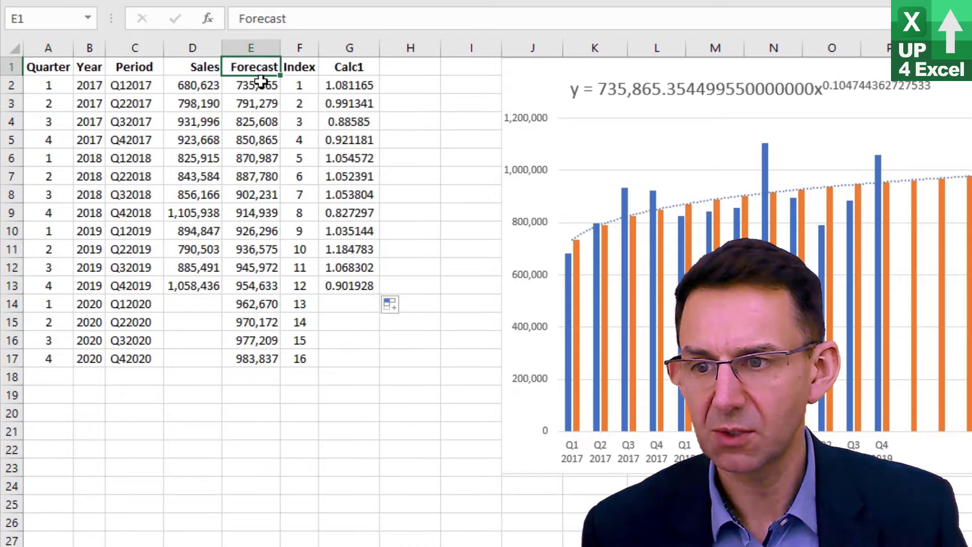
left_click(300, 18)
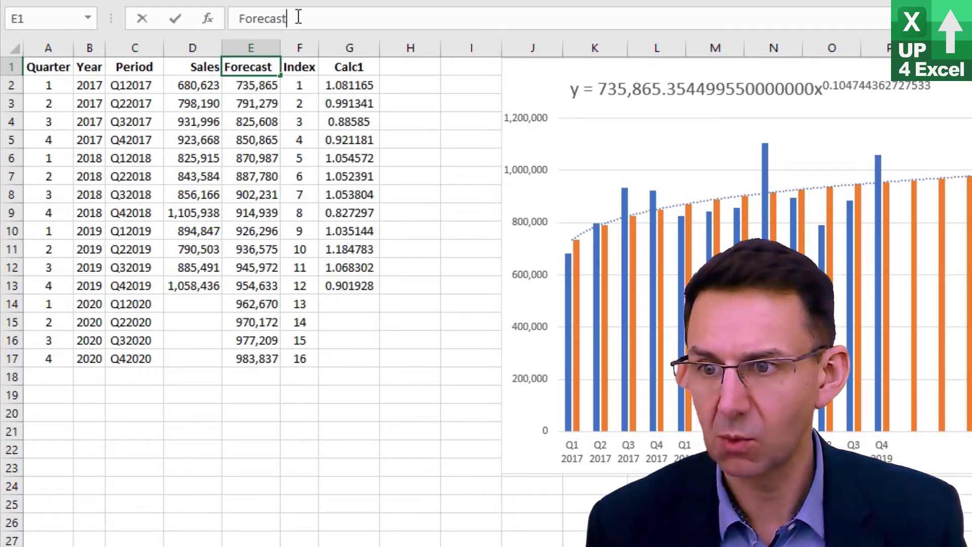
type("1")
key("Return")
right_click(260, 49)
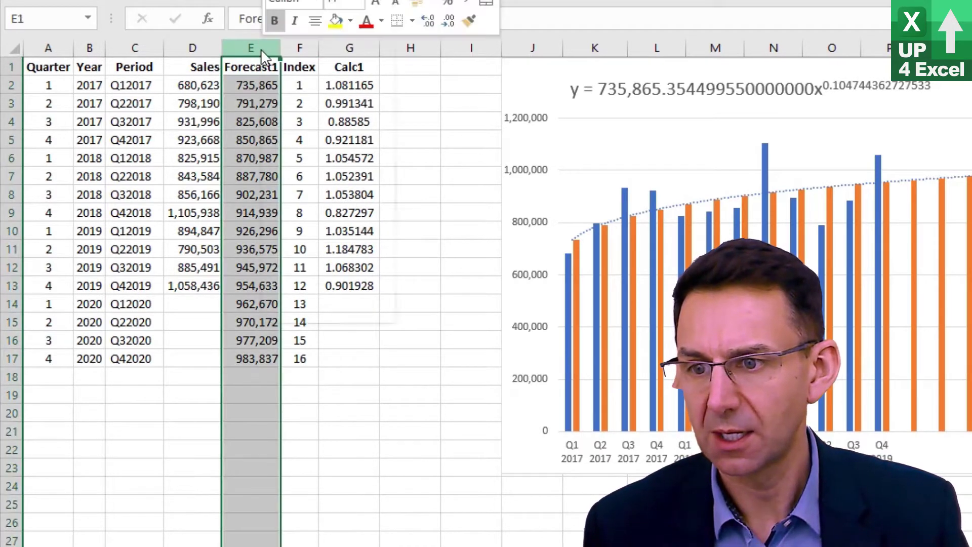
left_click(299, 176)
left_click(258, 73)
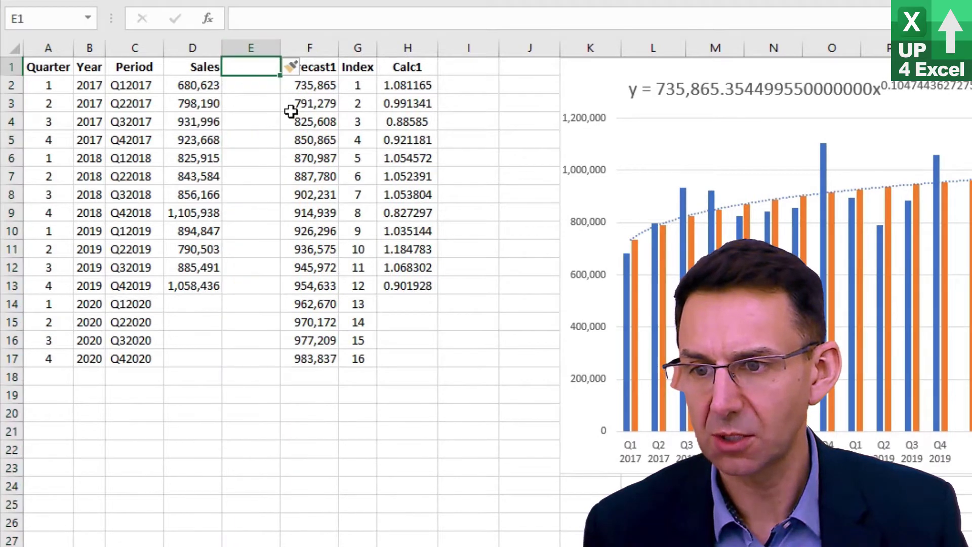
type("Forec")
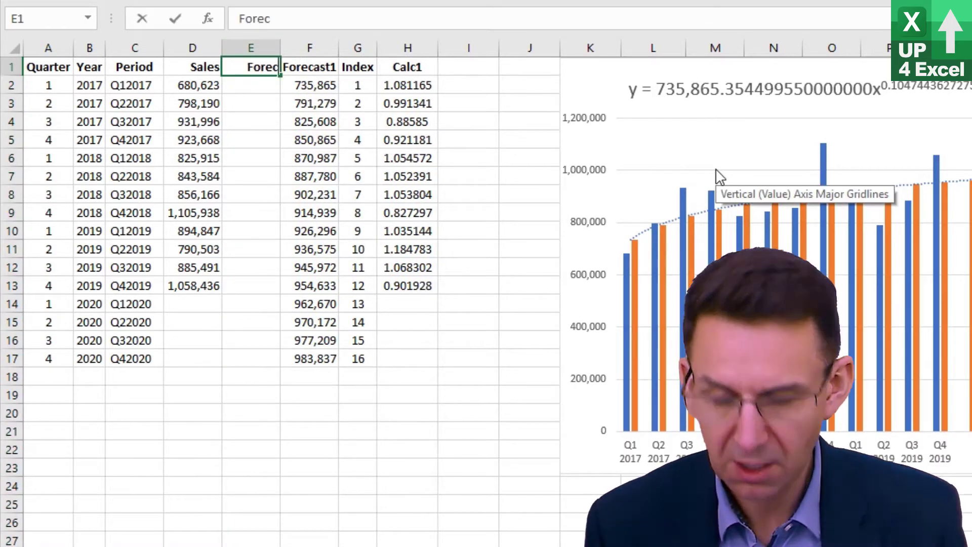
type("ast")
key("Return")
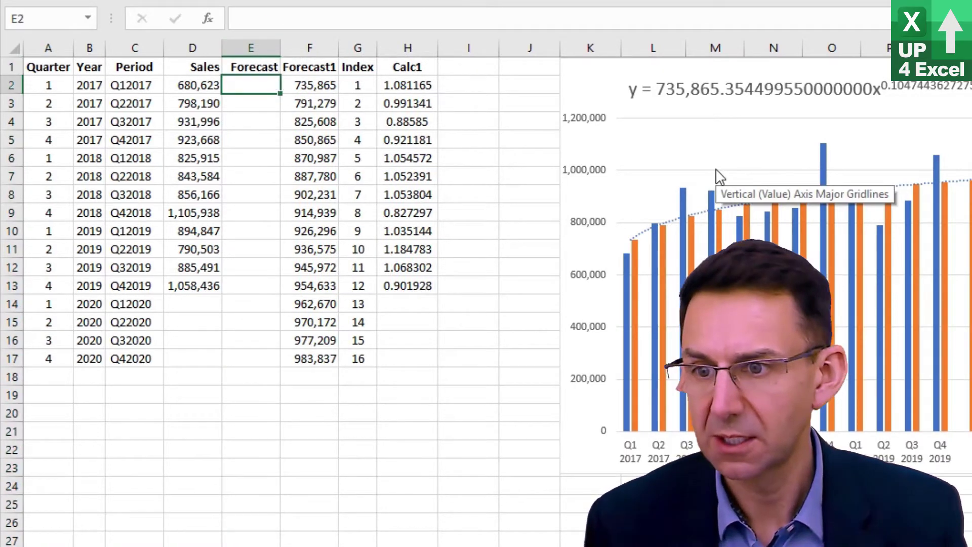
- Rename F1 to 'Forecast Calc' and wrap the heading onto two lines
key("Up")
key("Right")
left_click_drag(287, 18, 329, 13)
type("Calc")
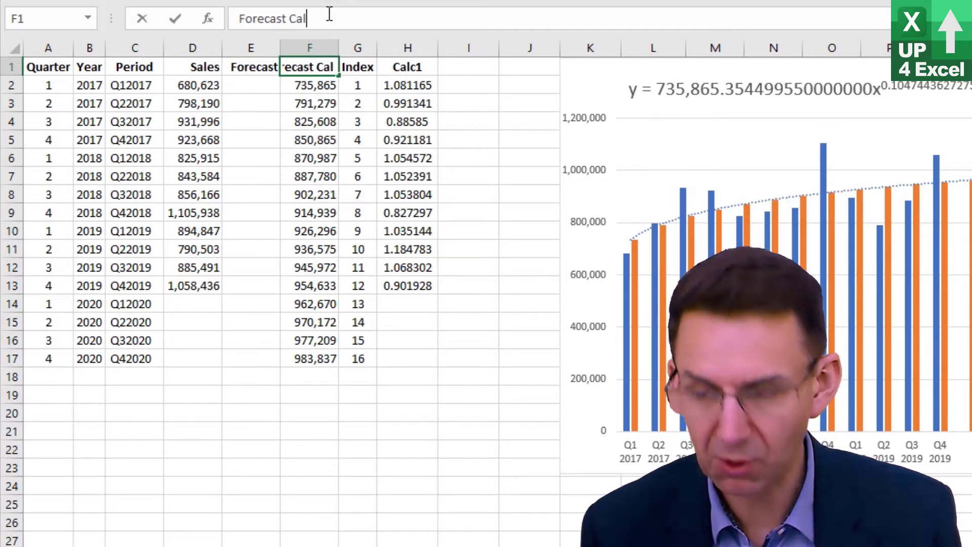
key("Return")
key("Up")
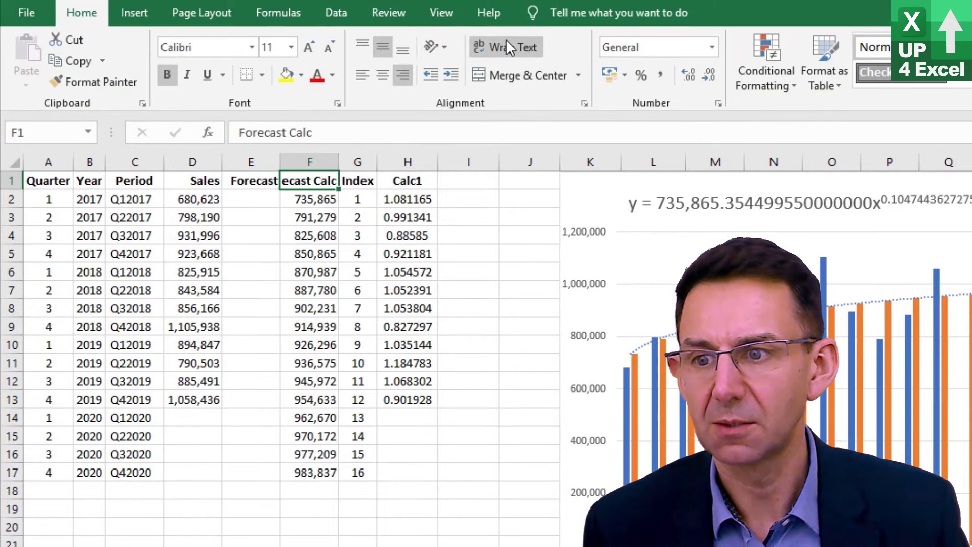
left_click(506, 44)
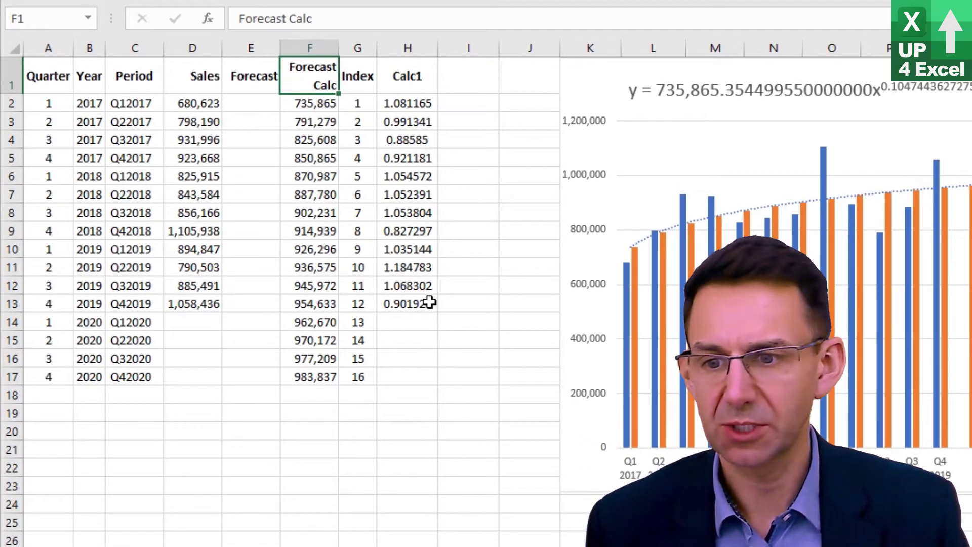
left_click(419, 322)
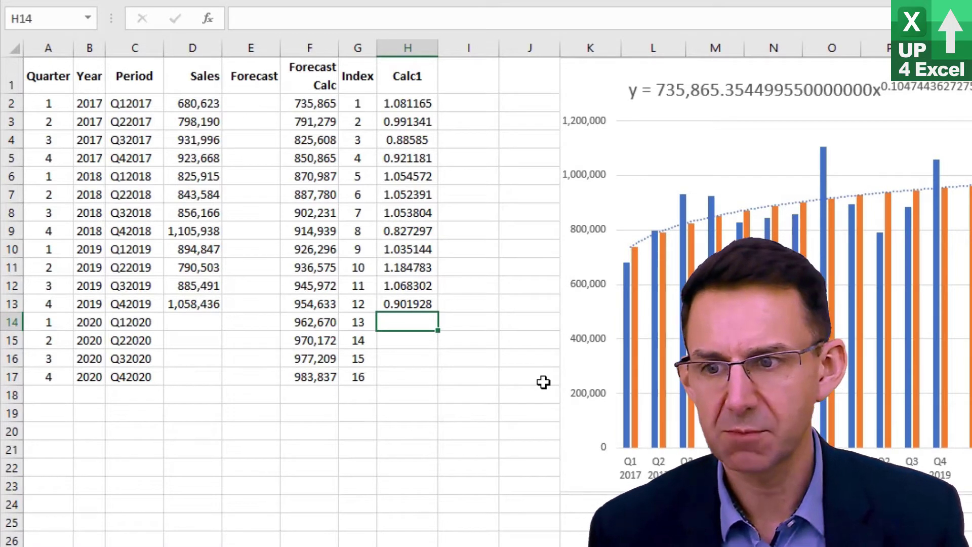
key("Left")
key("Left")
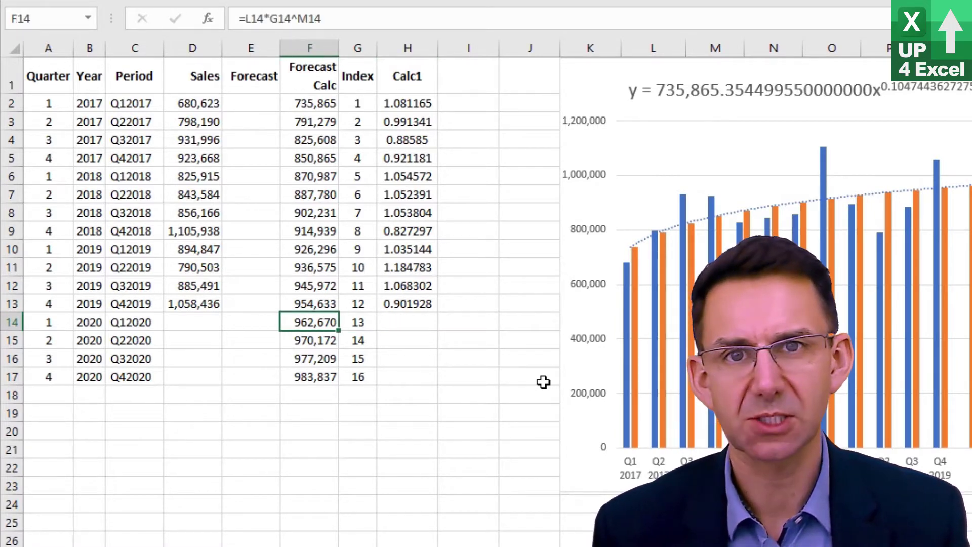
key("Left")
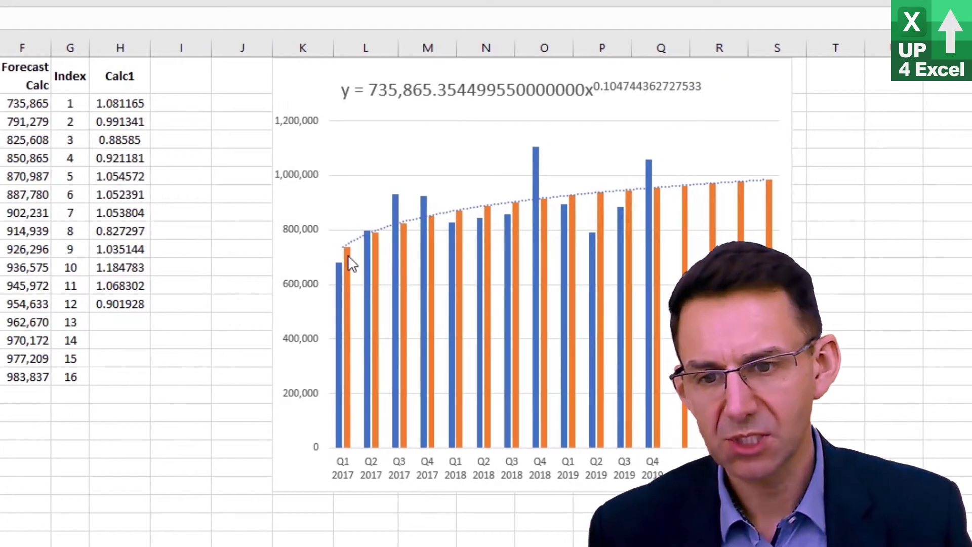
mouse_move(347, 254)
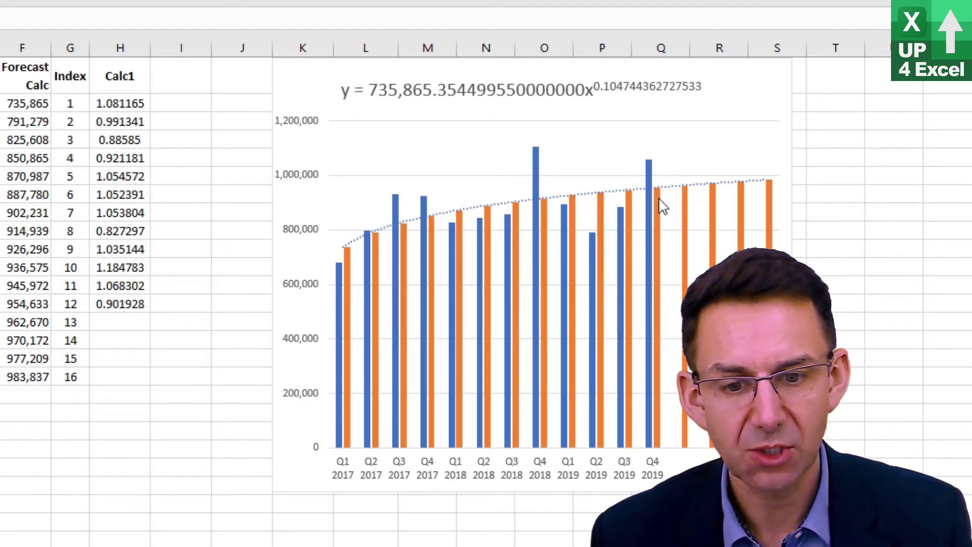
left_click(684, 191)
left_click(684, 194)
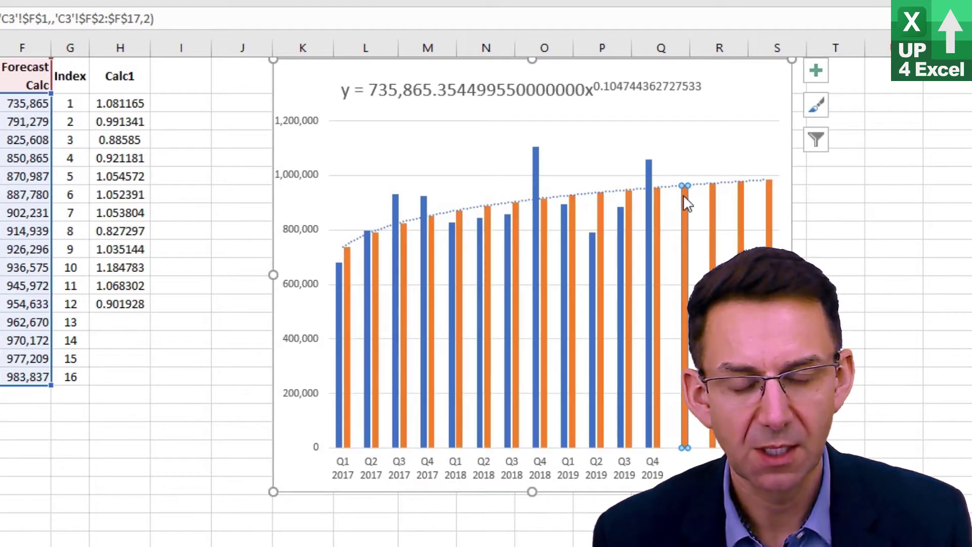
mouse_move(682, 198)
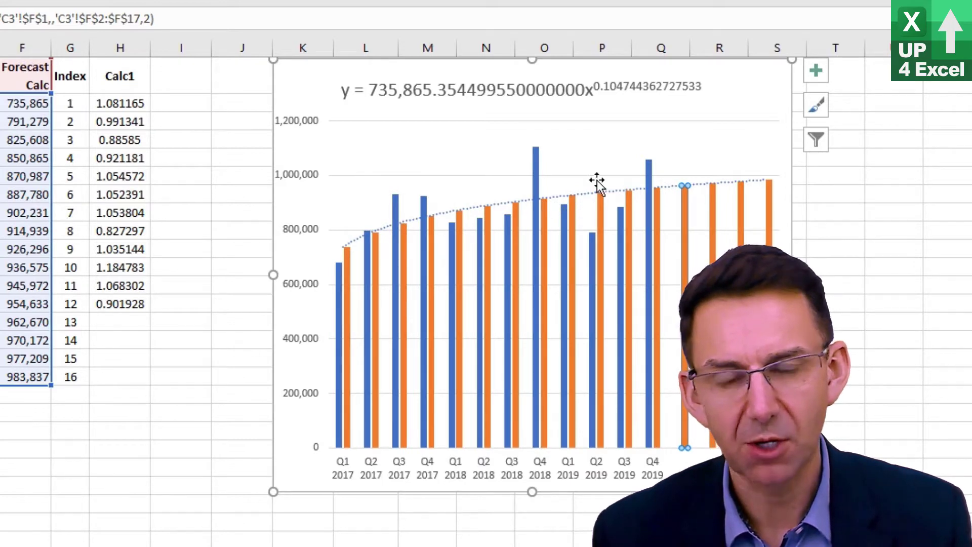
- Enter =AVERAGE(H2,H6,H10) in H14 to get the Q1 average 1.05696
left_click(113, 320)
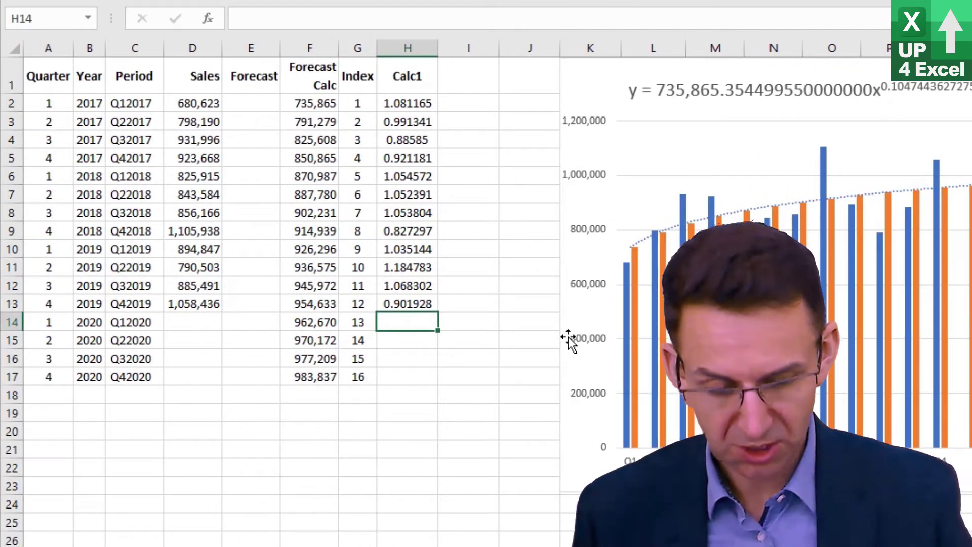
type("=a")
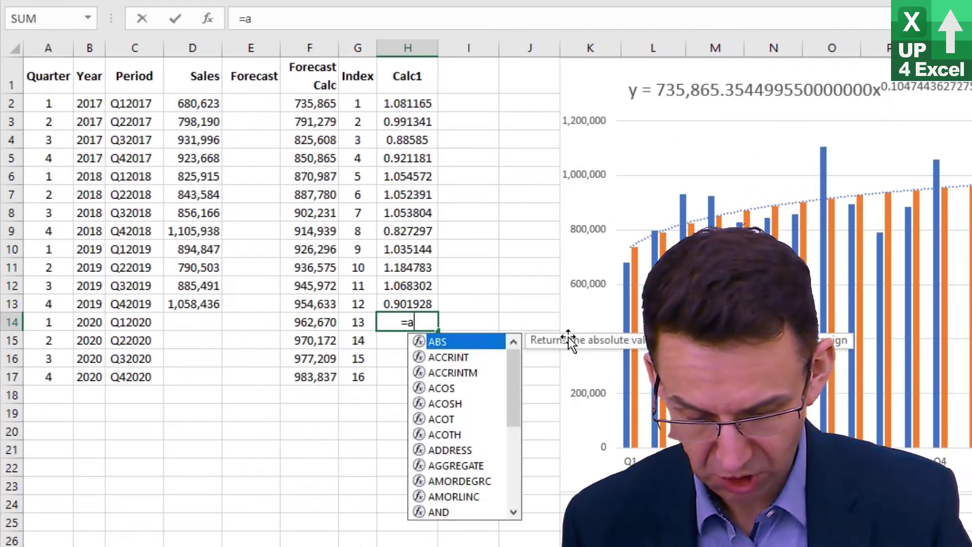
type("verage(")
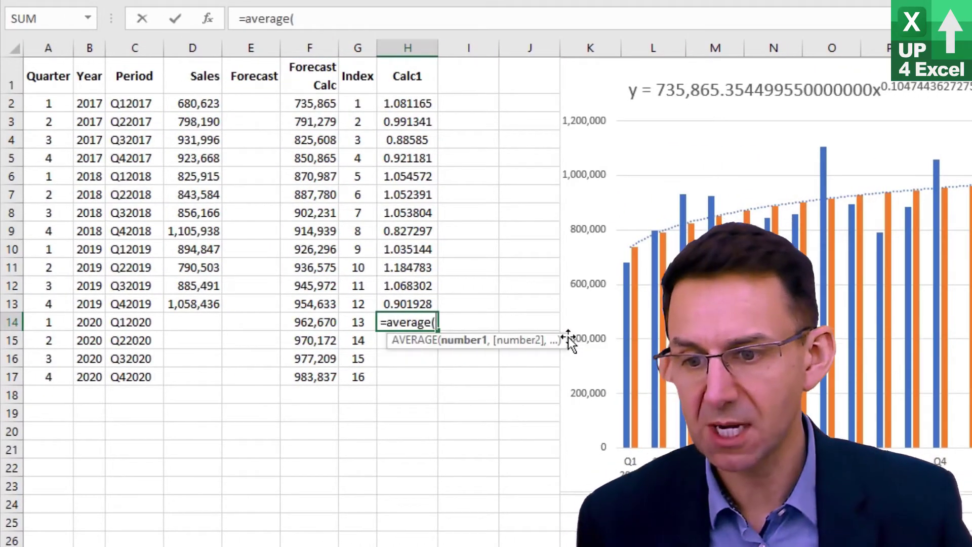
left_click(416, 103)
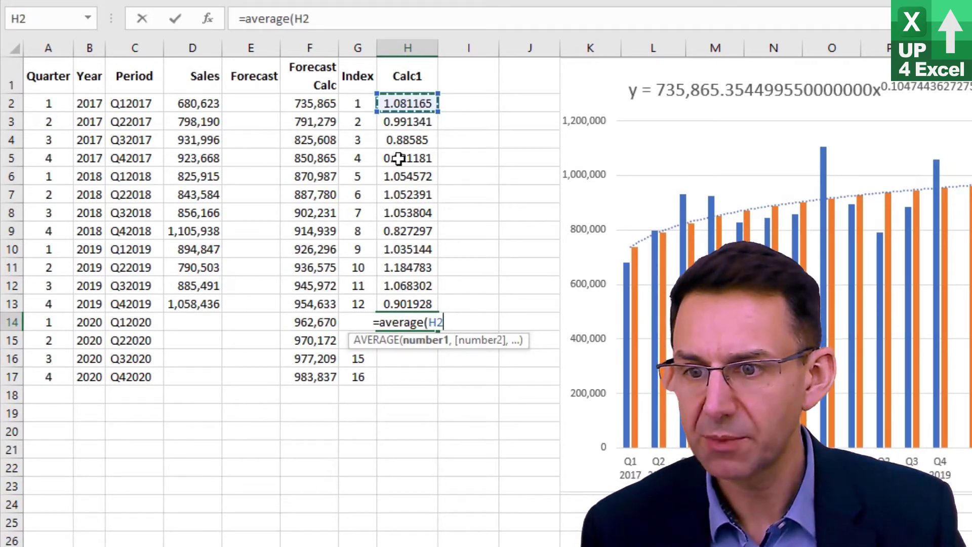
type(",")
left_click(394, 176)
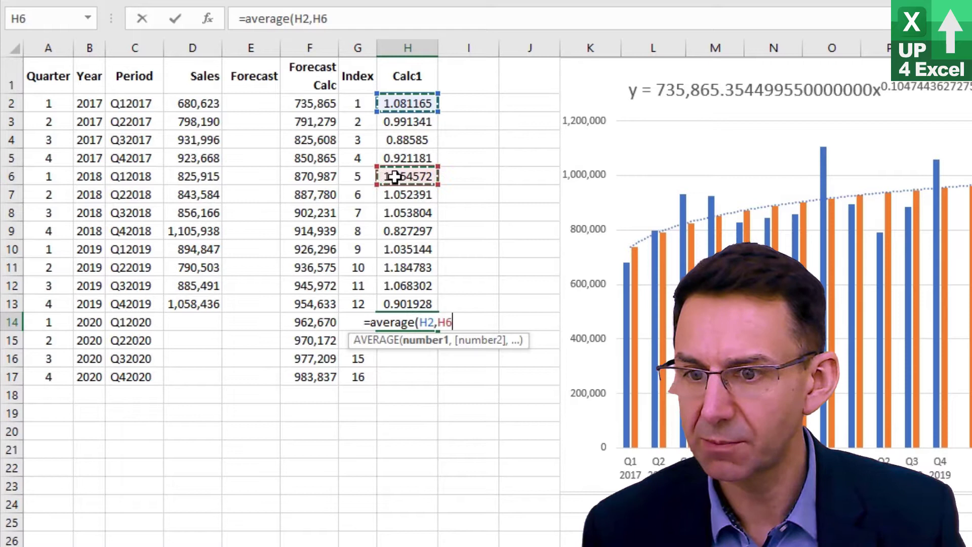
type(",")
left_click(409, 248)
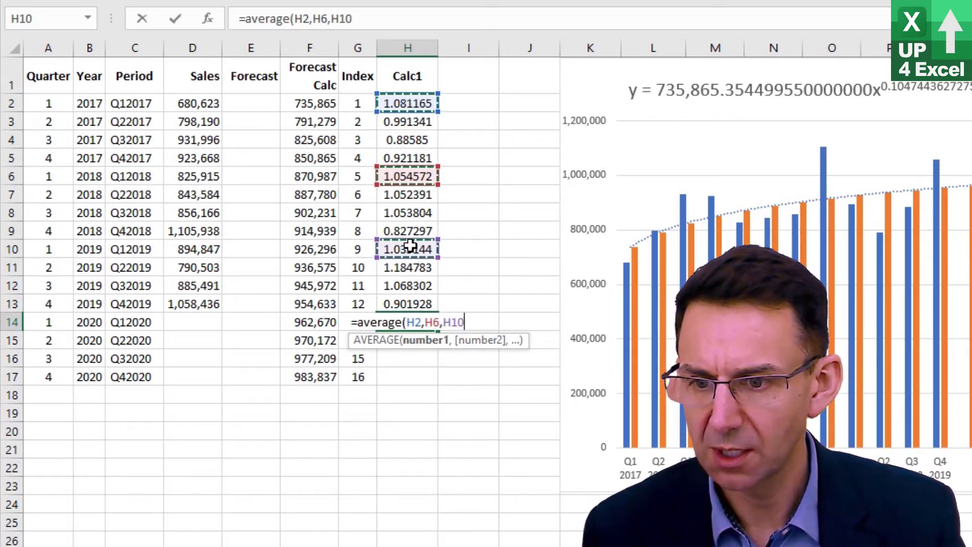
key("Return")
key("Up")
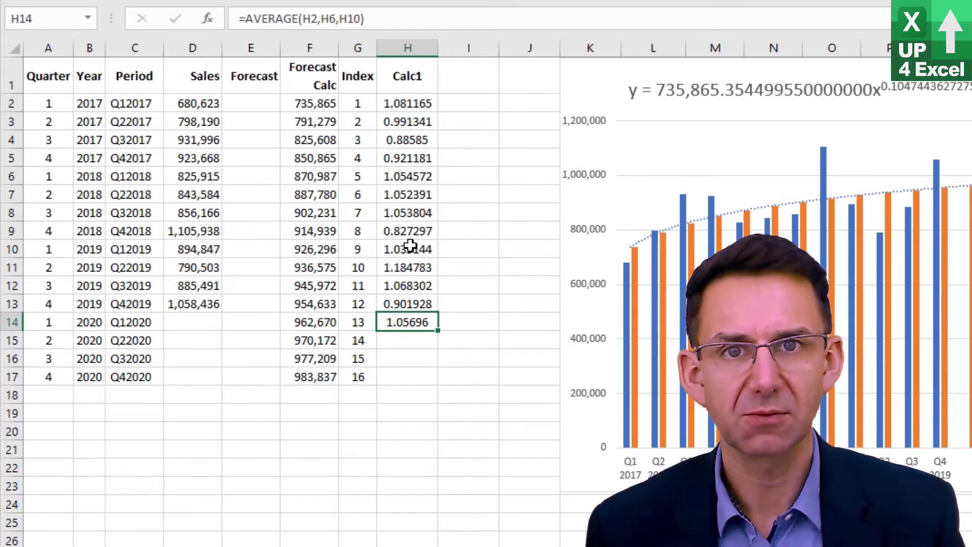
key("Down")
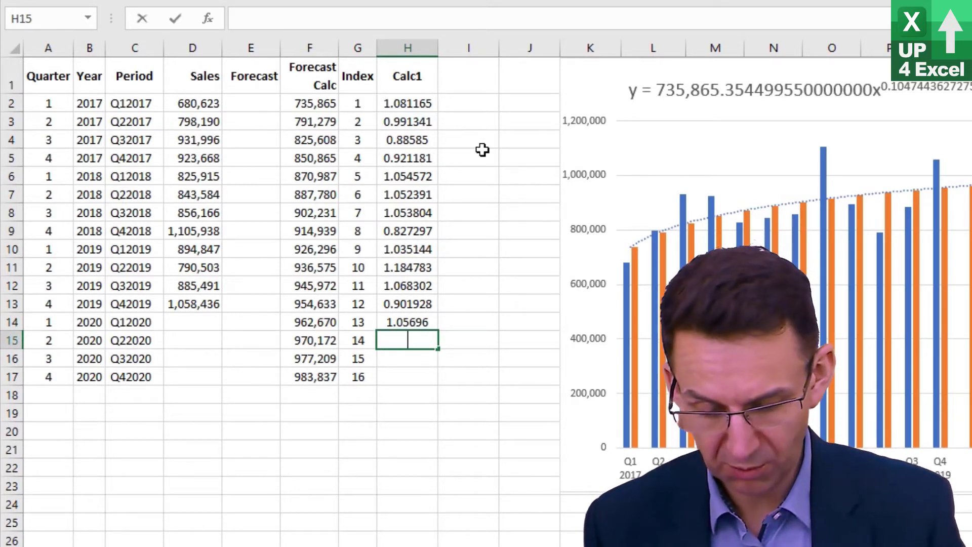
- Build =AVERAGEIF($A$2:$A$13,A15,$H$2:$H$13) in H15 with absolute ranges
type("=averageif")
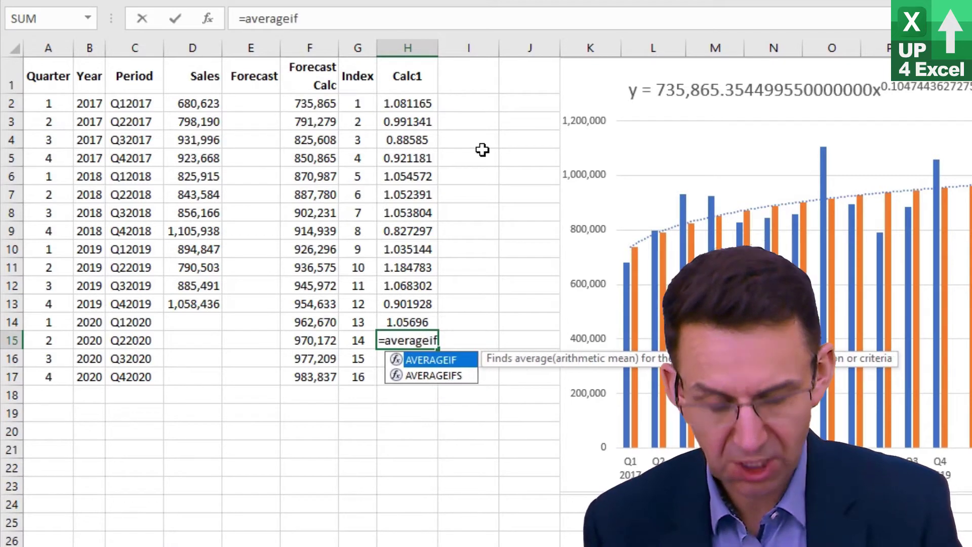
type("(")
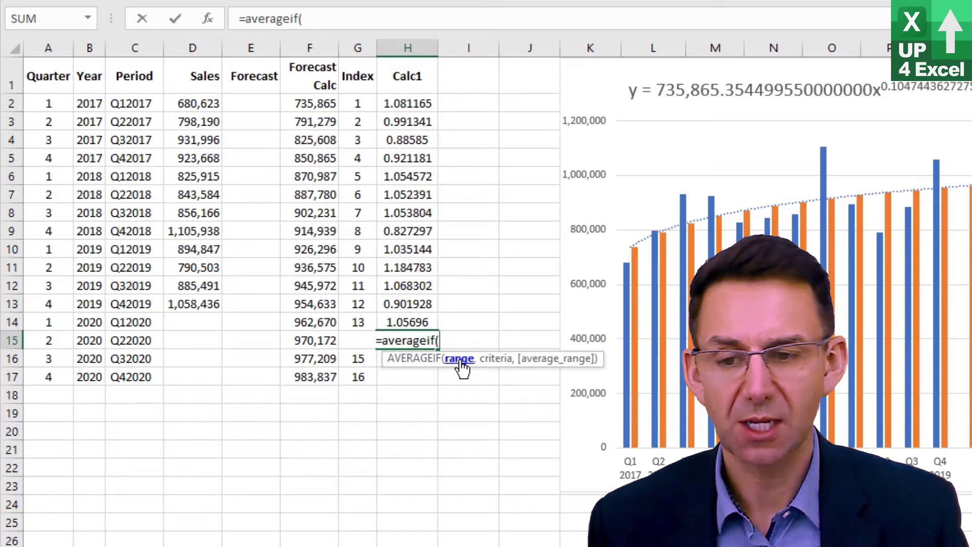
left_click_drag(51, 102, 52, 307)
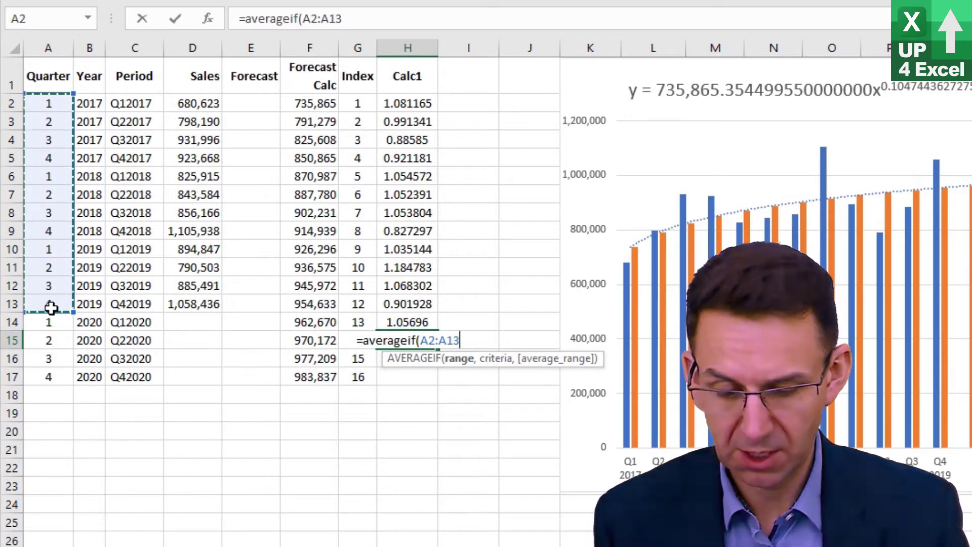
key("F4")
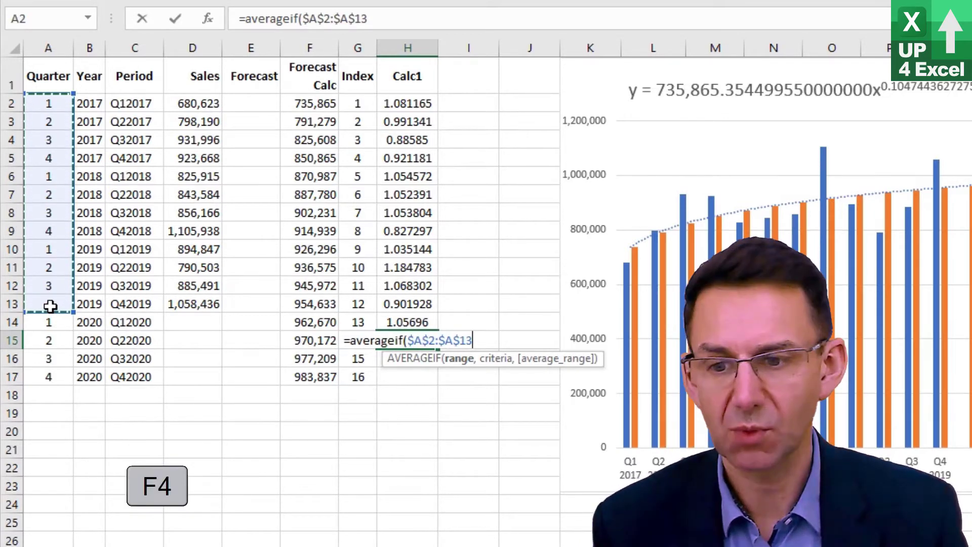
type(",")
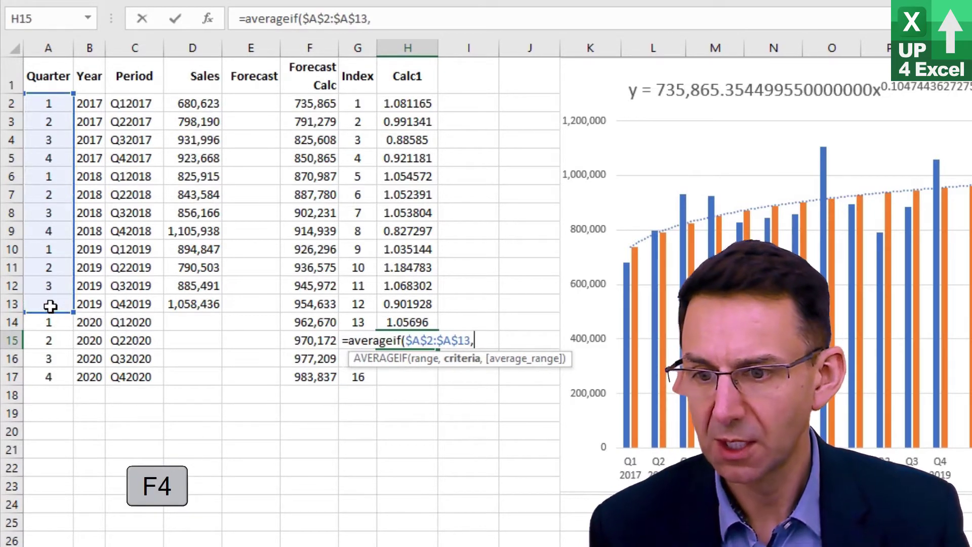
left_click(53, 342)
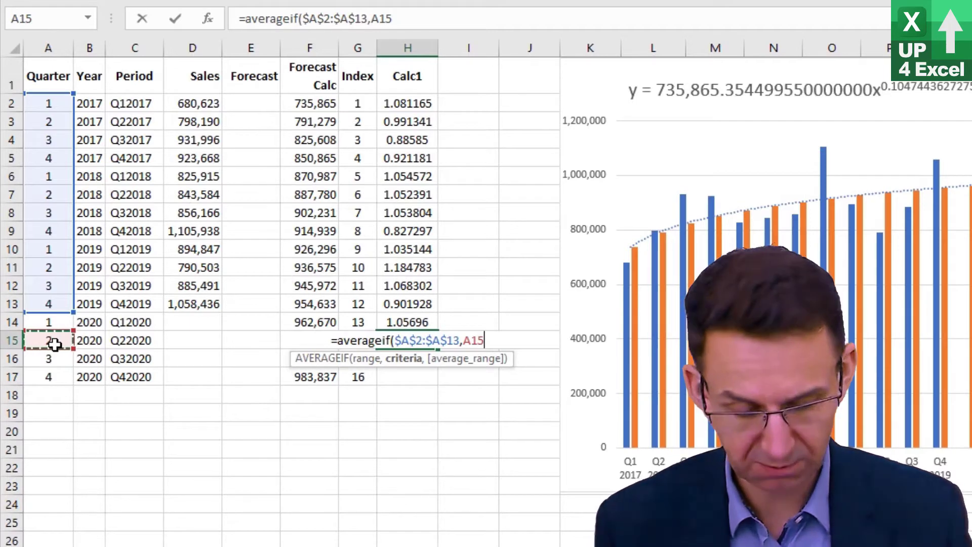
type(",")
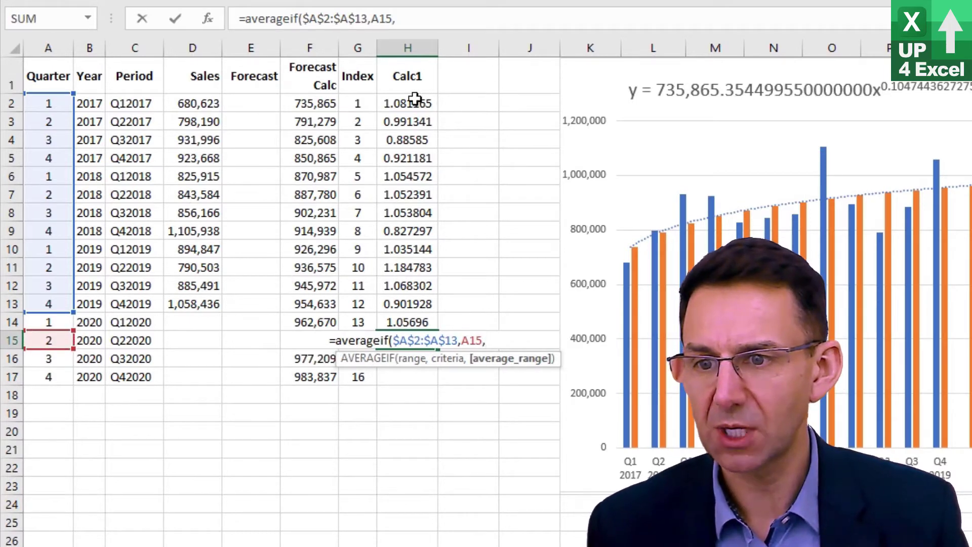
left_click(415, 101)
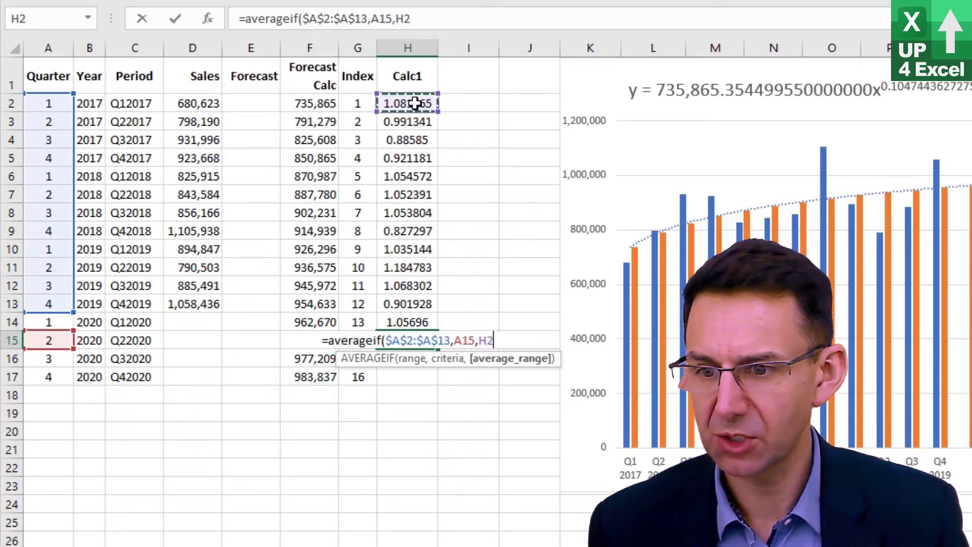
left_click_drag(415, 103, 405, 302)
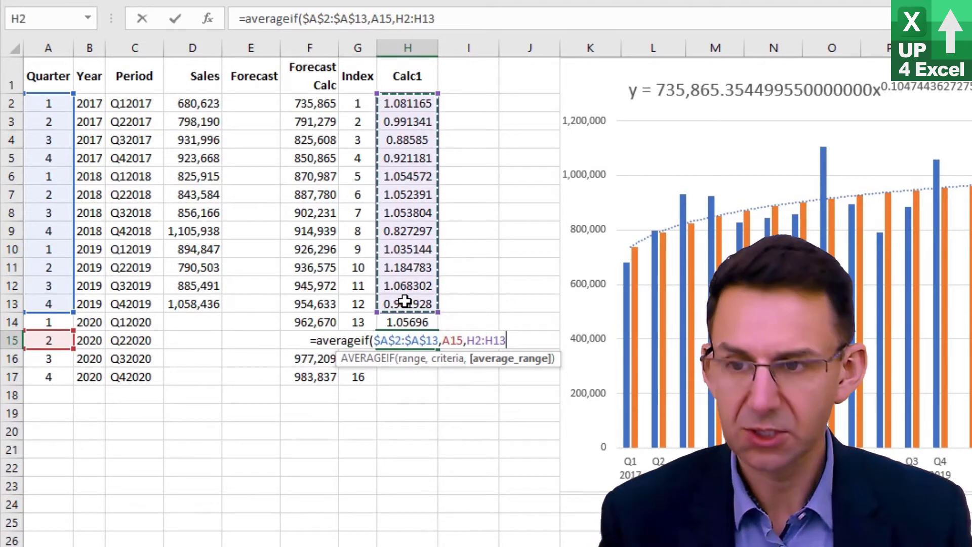
key("F4")
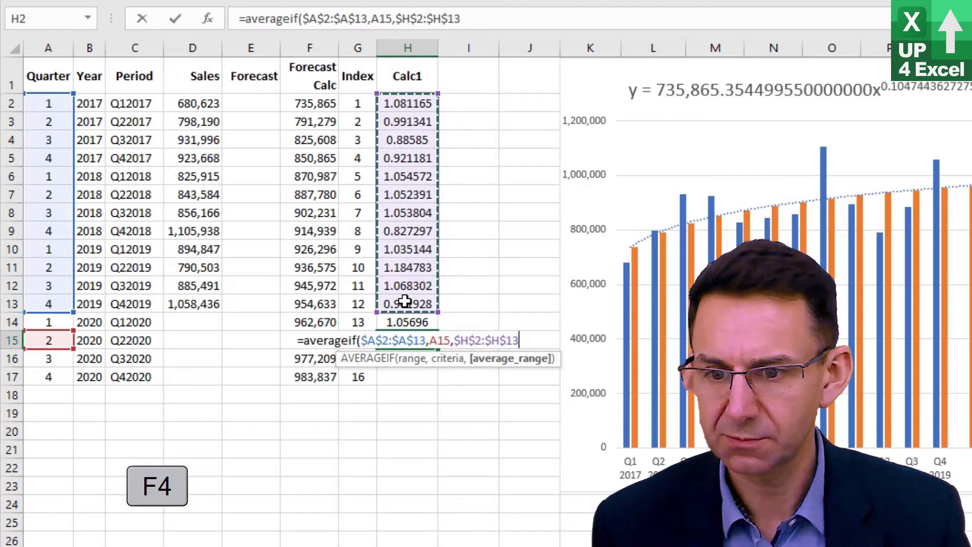
- Finish the AVERAGEIF formula in H15 and copy it into H14 and H16:H17
type(")")
key("Return")
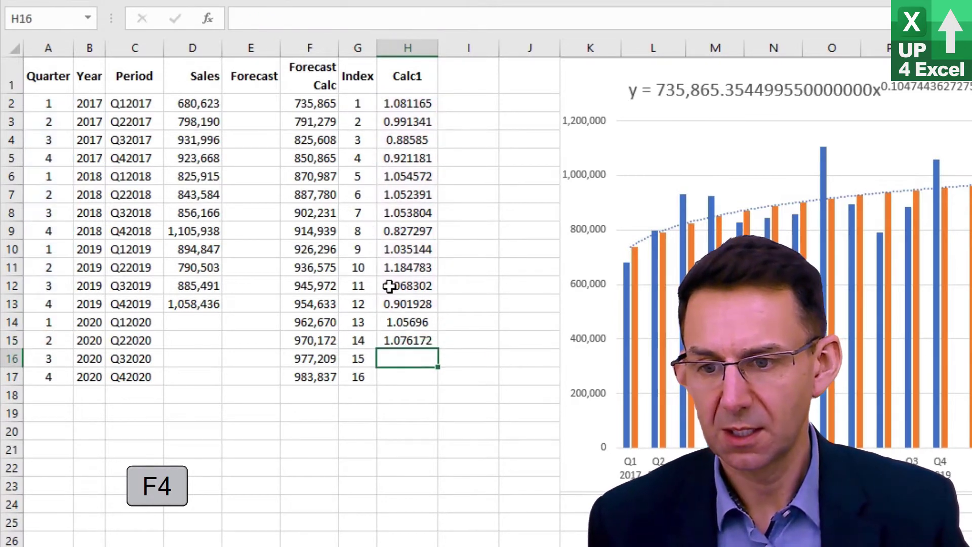
key("Up")
key("ctrl+c")
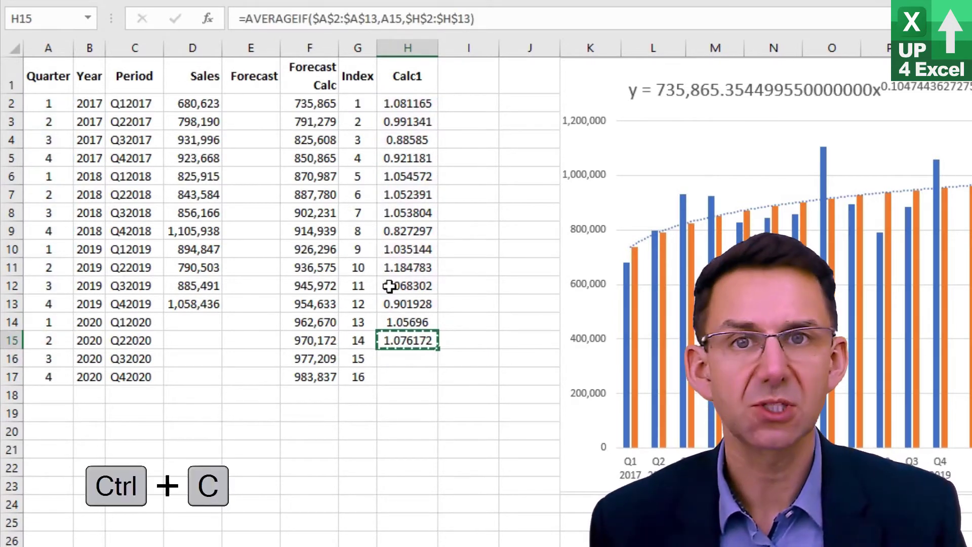
key("Up")
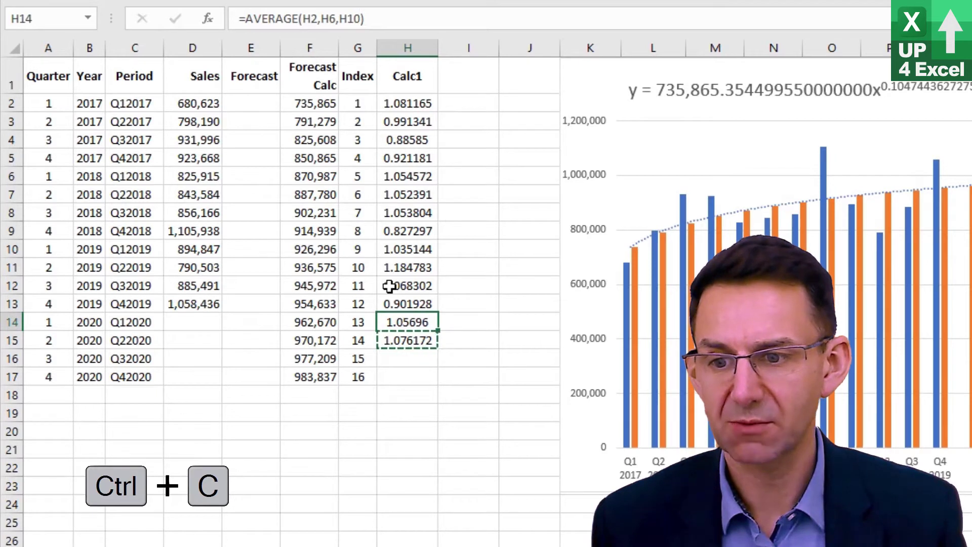
key("ctrl+v")
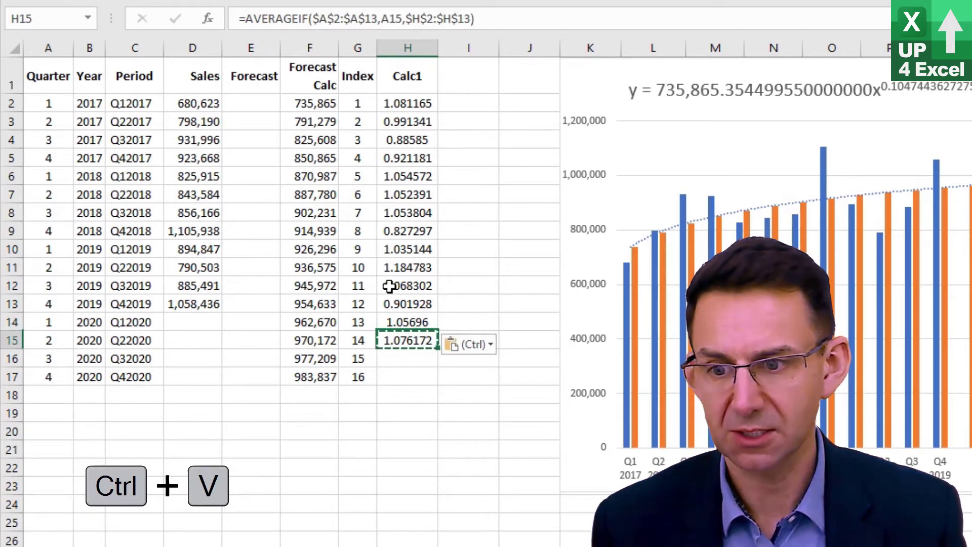
key("Down")
key("shift+Down")
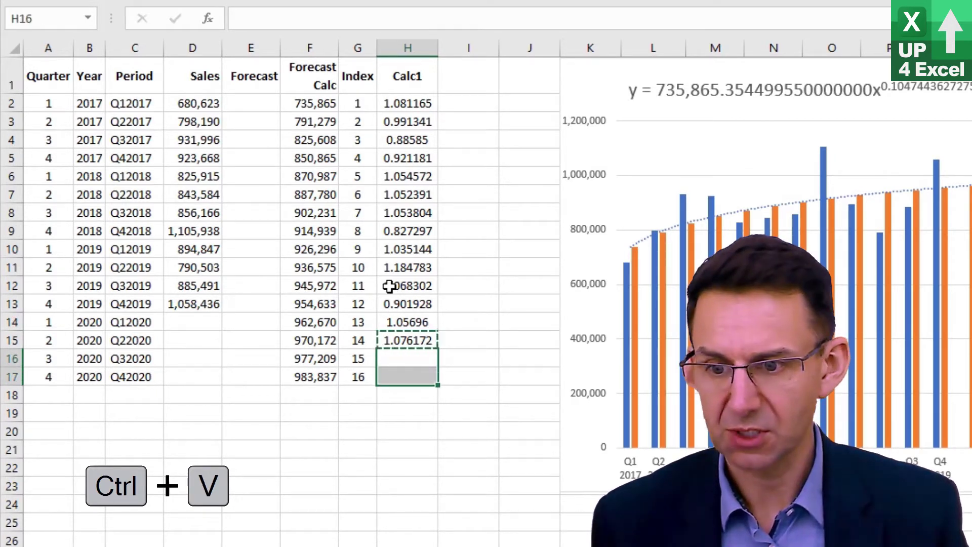
key("ctrl+v")
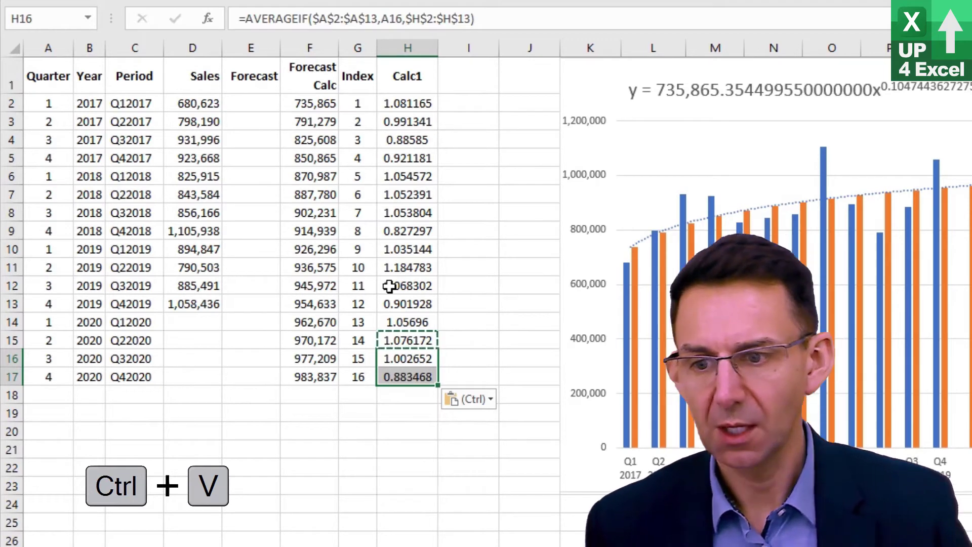
- Colour the 2020 Calc1 values H14:H17 blue and check H14's formula
left_click_drag(420, 321, 412, 377)
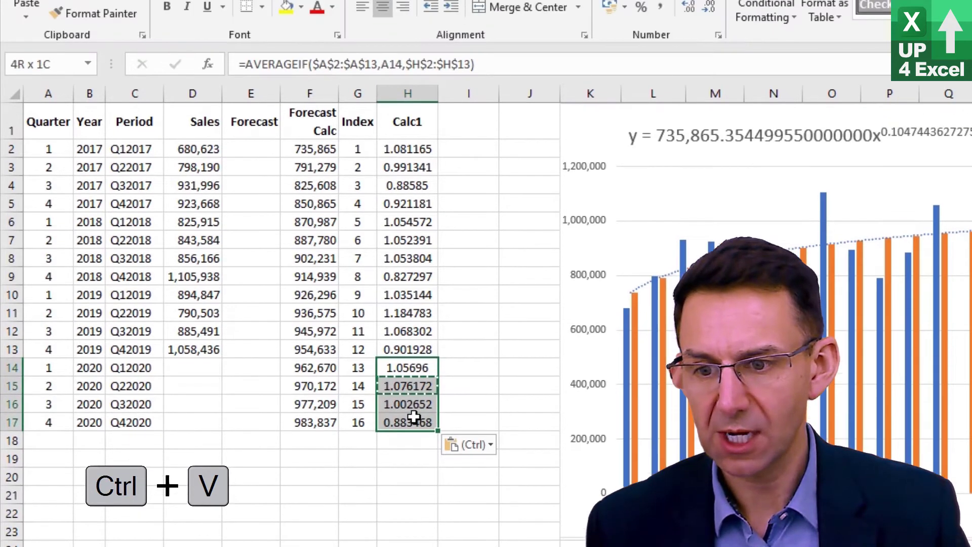
left_click(333, 75)
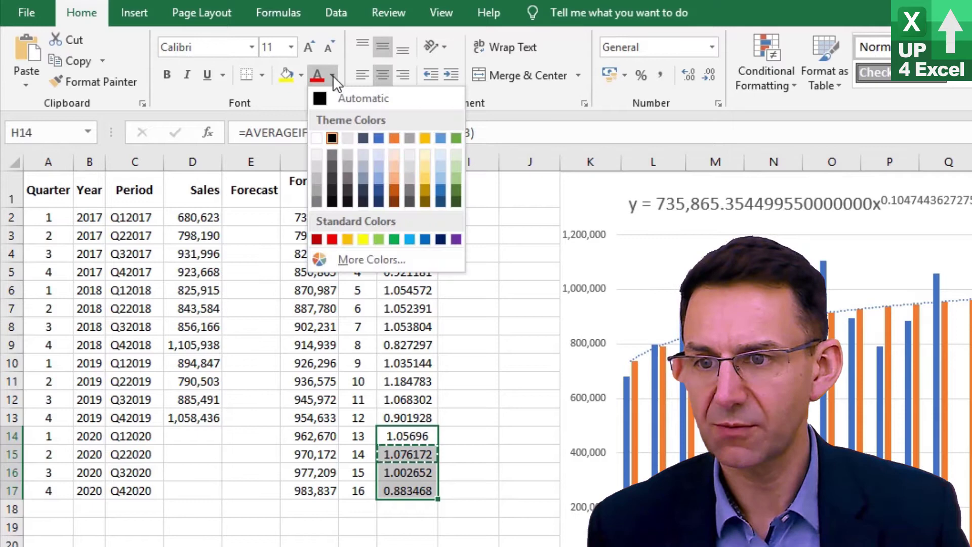
left_click(378, 138)
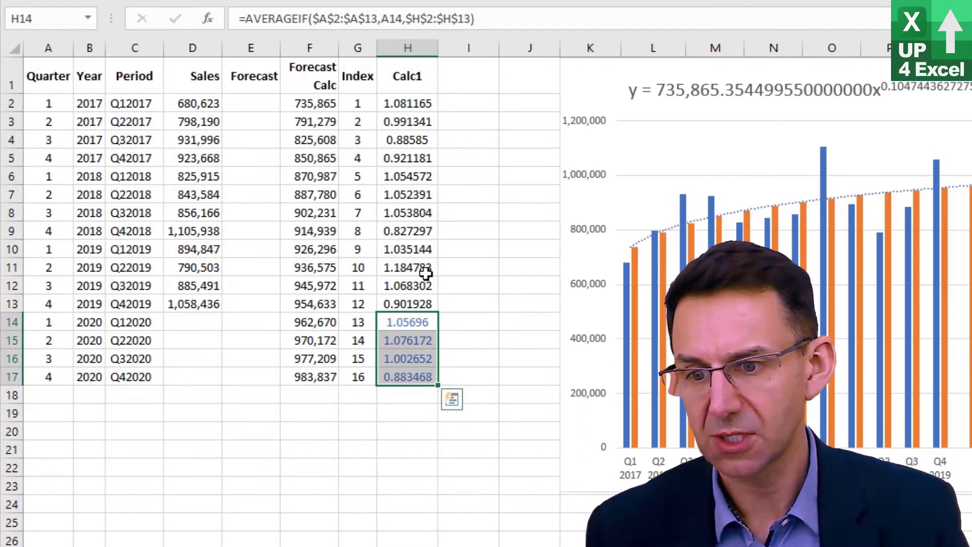
left_click(418, 301)
left_click(413, 321)
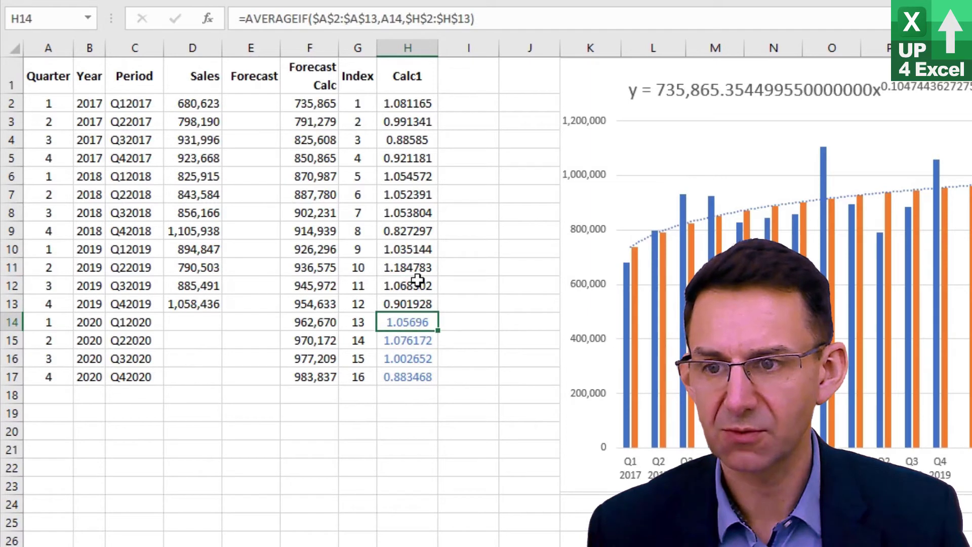
left_click(409, 303)
left_click(408, 322)
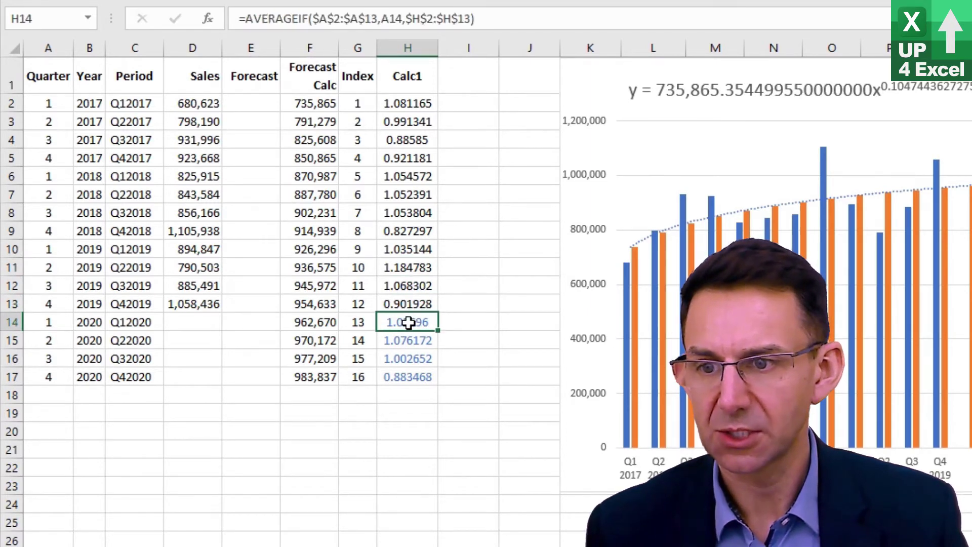
- Check which cells the Calc1 formula in H2 uses
left_click(202, 322)
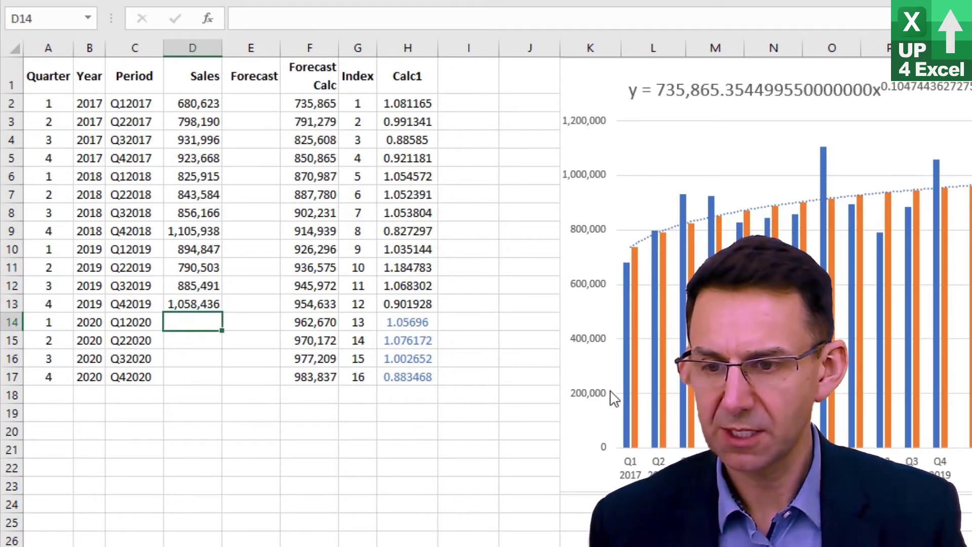
left_click(407, 101)
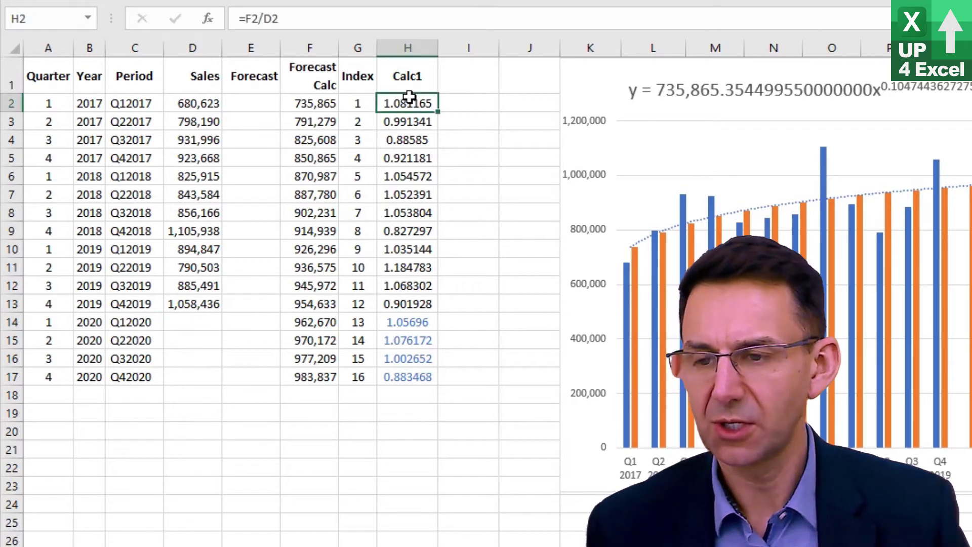
key("F2")
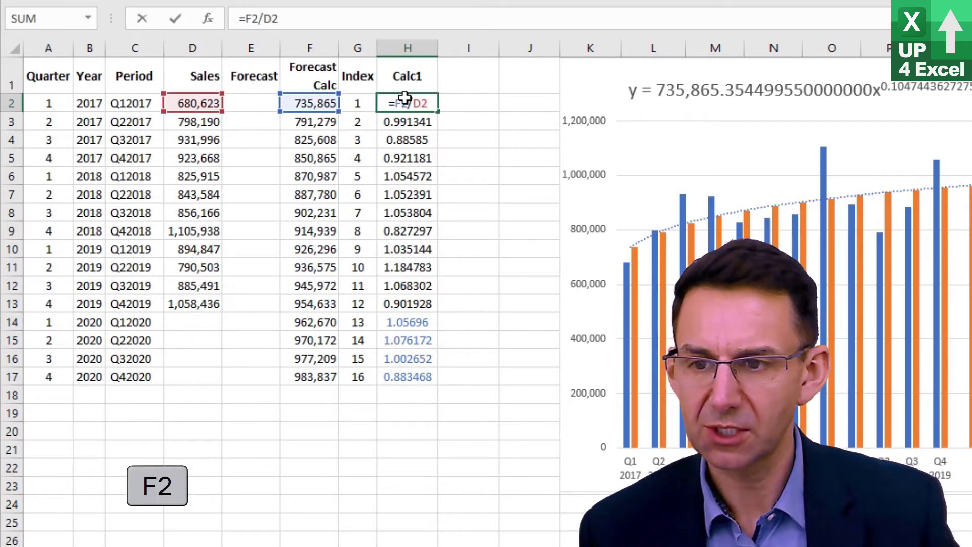
key("Return")
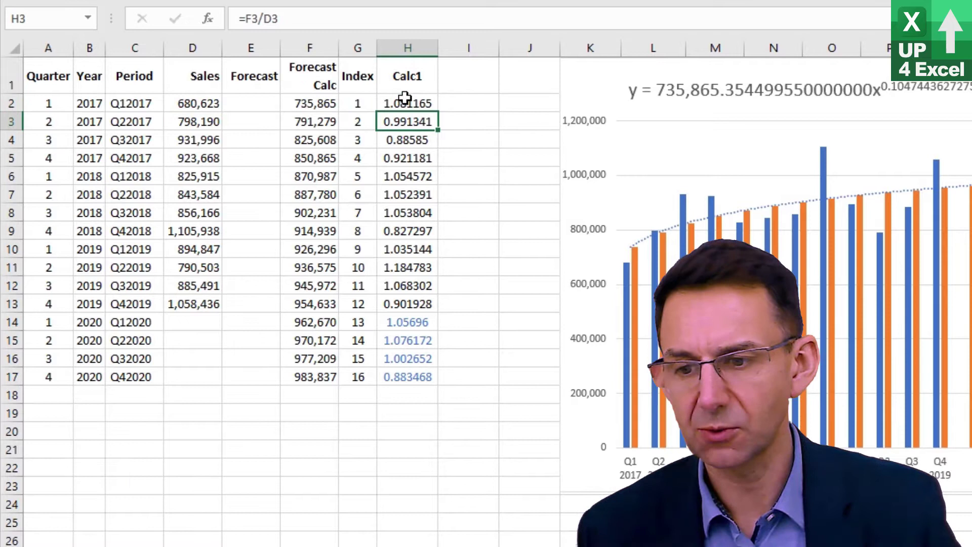
- Enter =F14/H14 in Sales cell D14, then clear it as misplaced
left_click(180, 320)
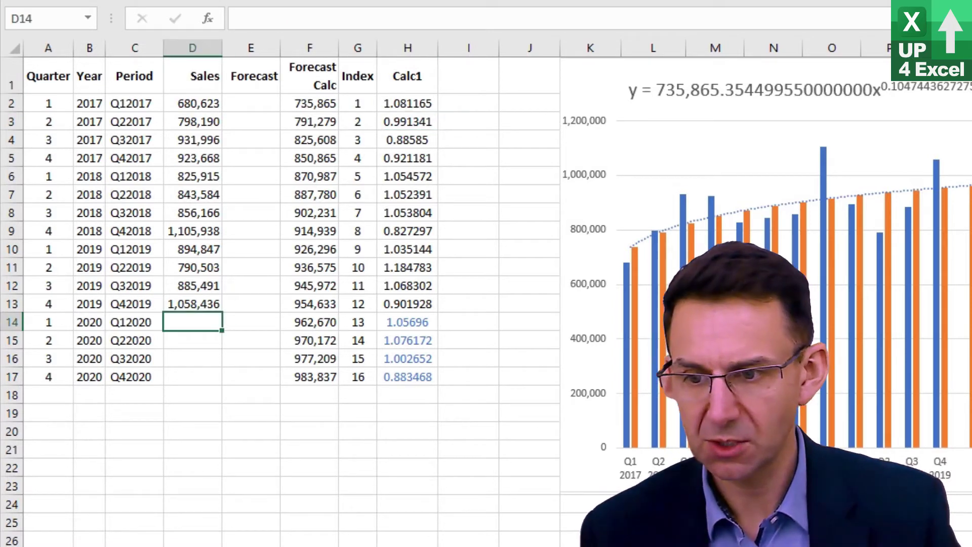
type("=")
key("Right")
key("Right")
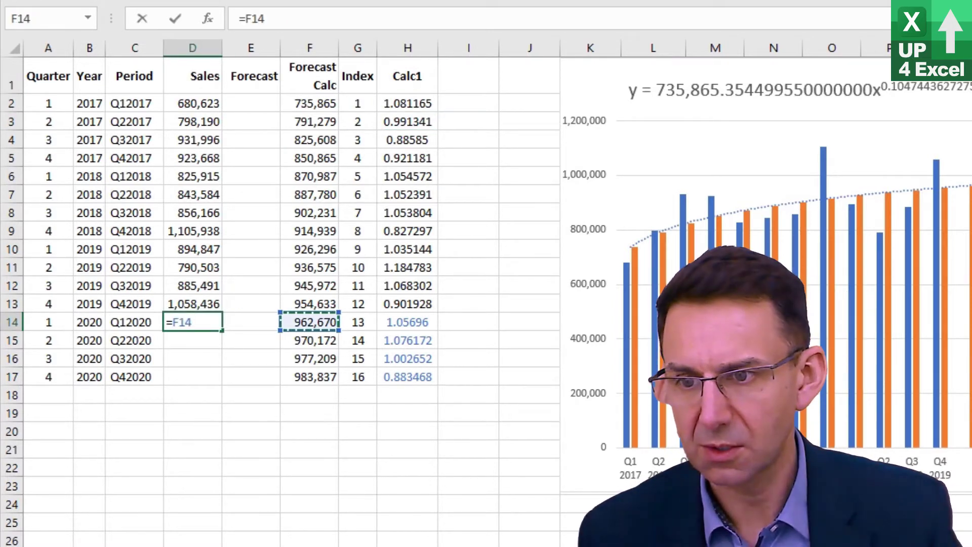
type("/")
key("Right")
key("Right")
key("Right")
key("Right")
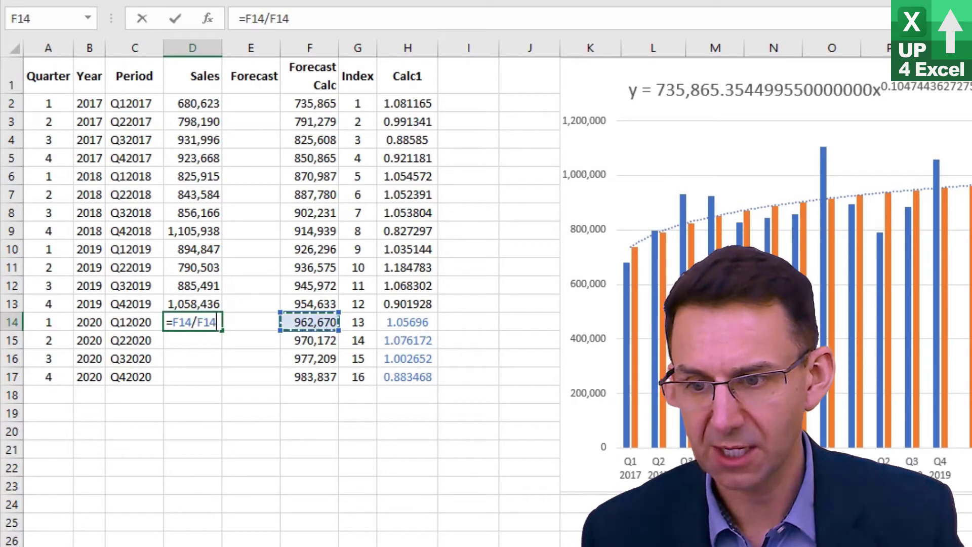
key("Return")
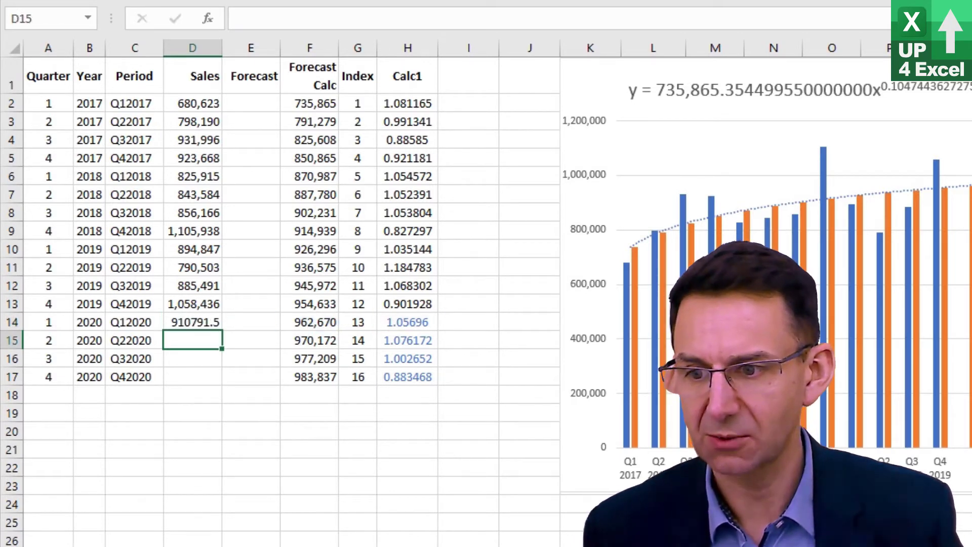
key("Up")
key("Delete")
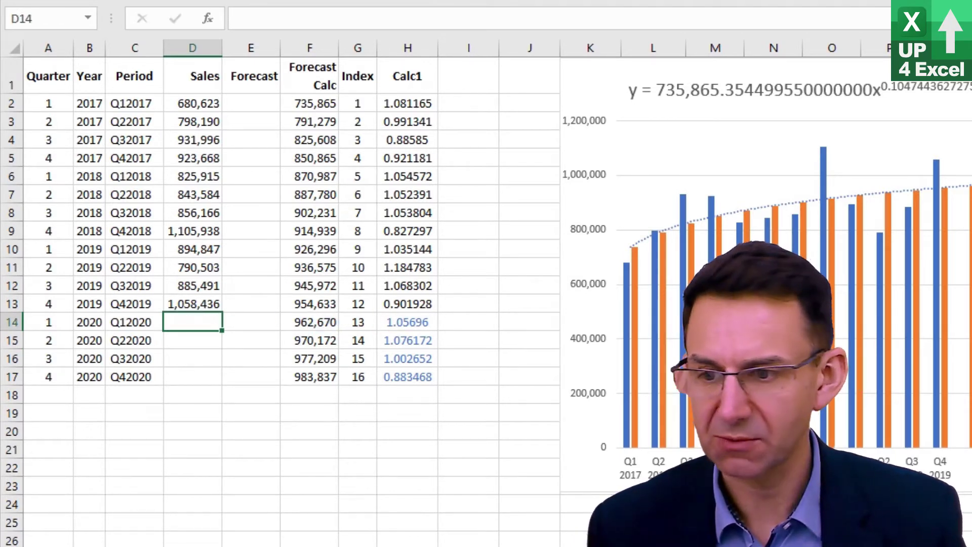
- Enter =F14/H14 in Forecast cell E14, giving 910791.5
key("Right")
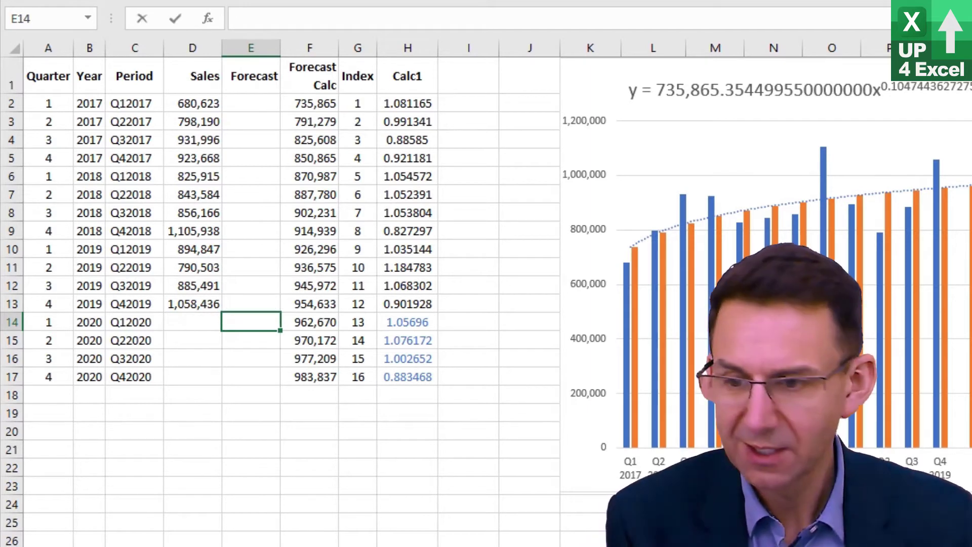
type("=")
key("Right")
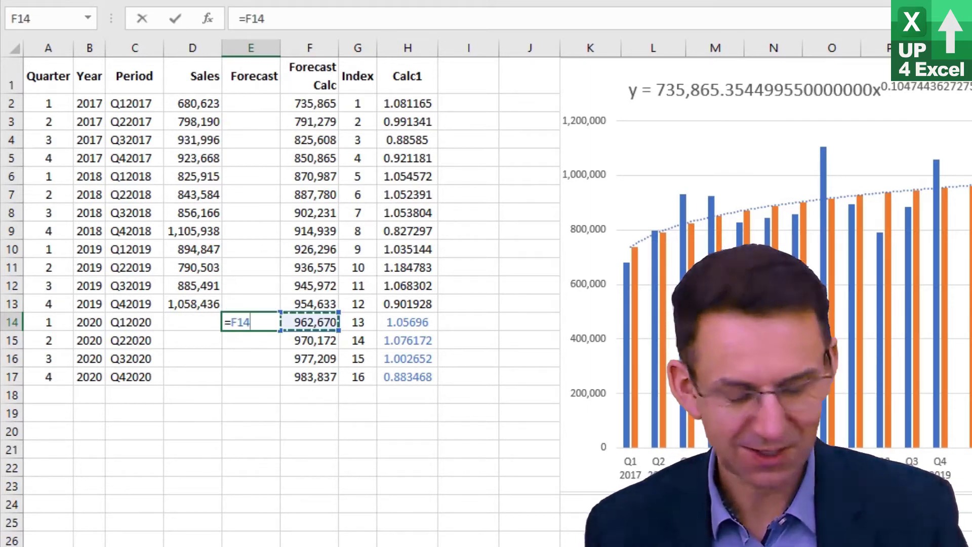
type("/")
key("Right")
key("Right")
key("Right")
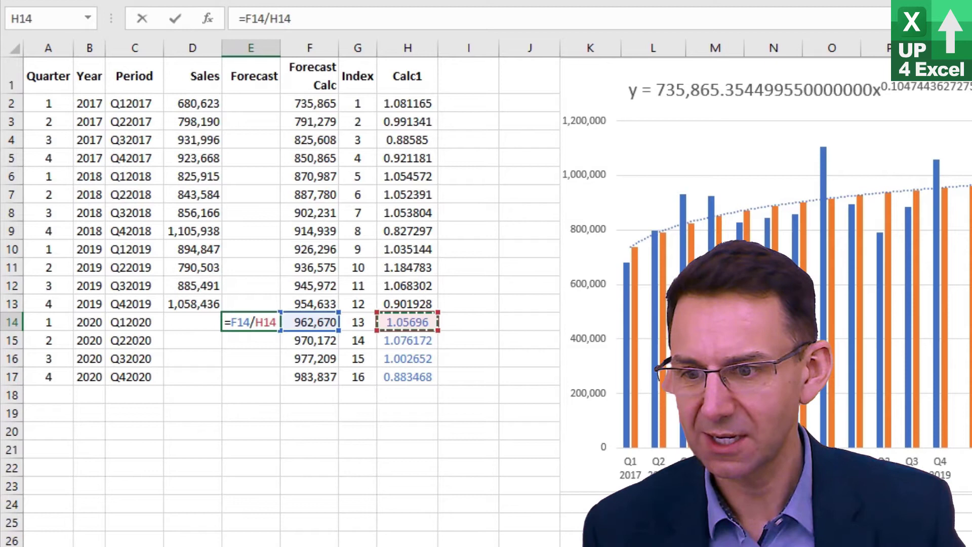
key("Return")
key("Up")
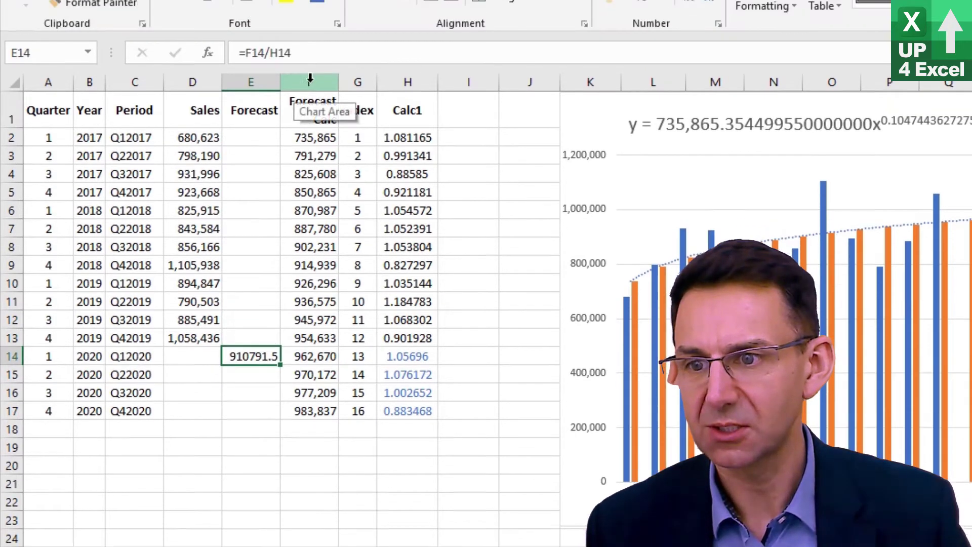
- Format column E like Forecast Calc and fill E14's formula down to E17 (910,791 to 1,113,608)
left_click(310, 80)
left_click(76, 2)
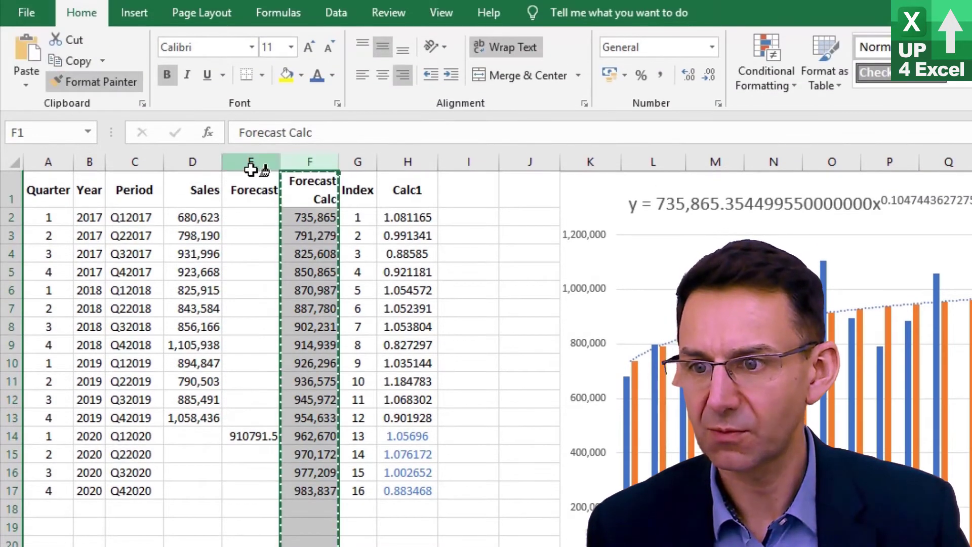
left_click(250, 82)
left_click(273, 437)
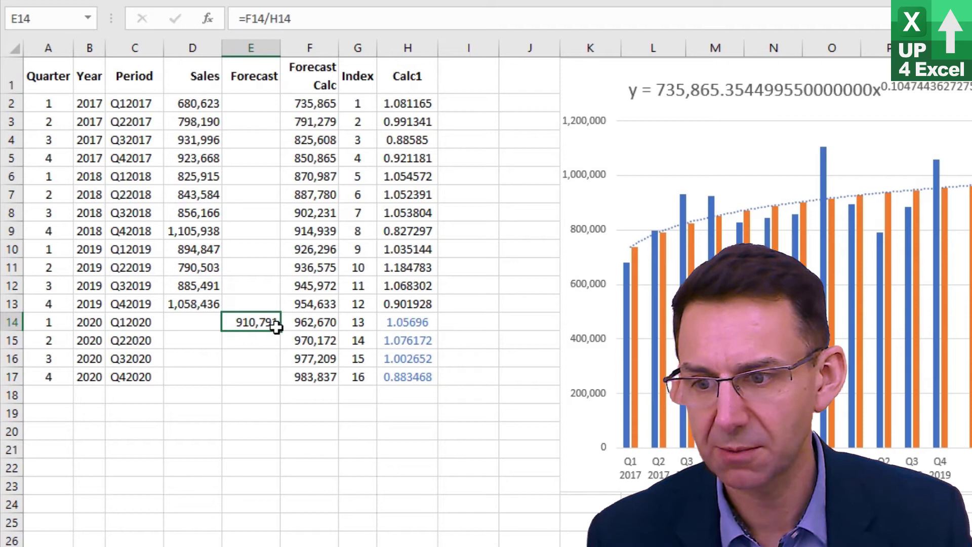
left_click_drag(282, 330, 279, 384)
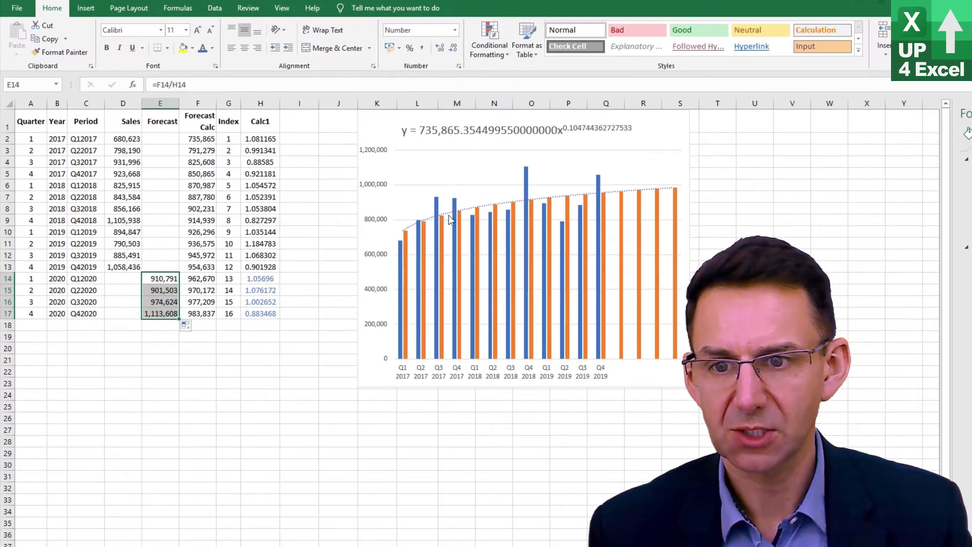
- Add a Forecast series to the chart, named from E1 with the Forecast column values
left_click(744, 164)
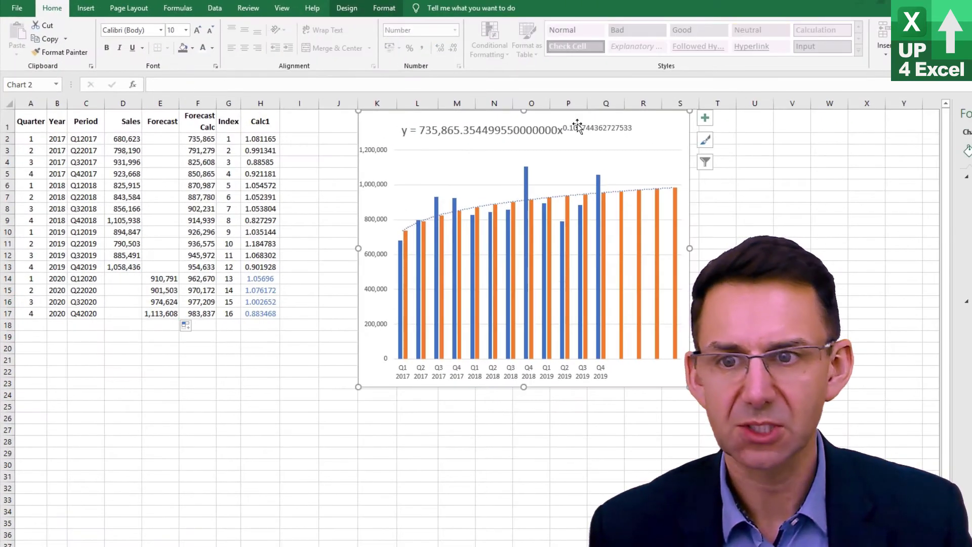
left_click(346, 8)
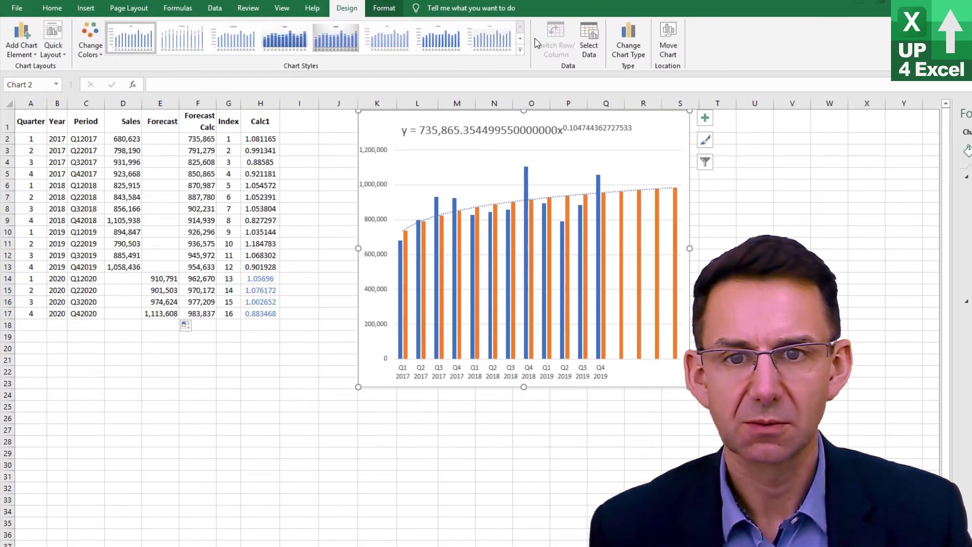
left_click(590, 41)
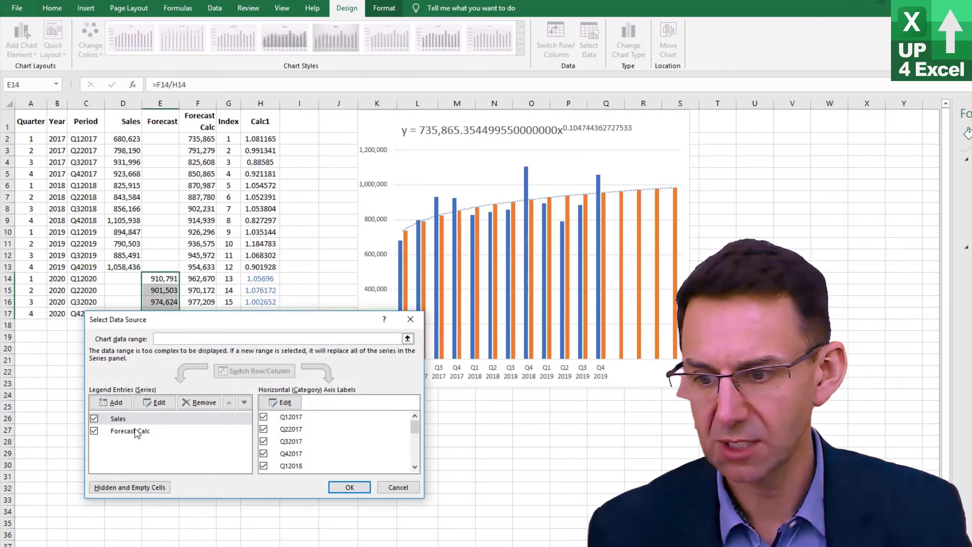
left_click(116, 402)
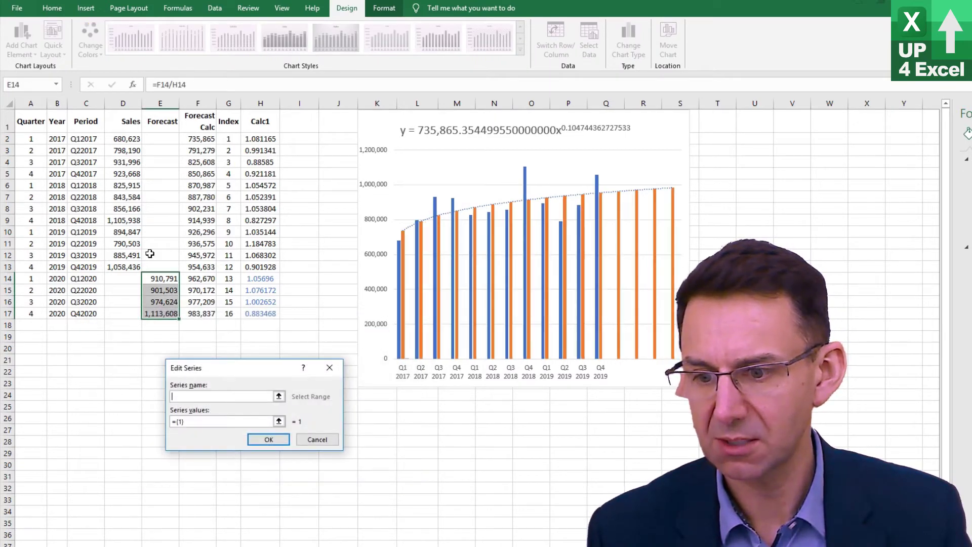
left_click(165, 127)
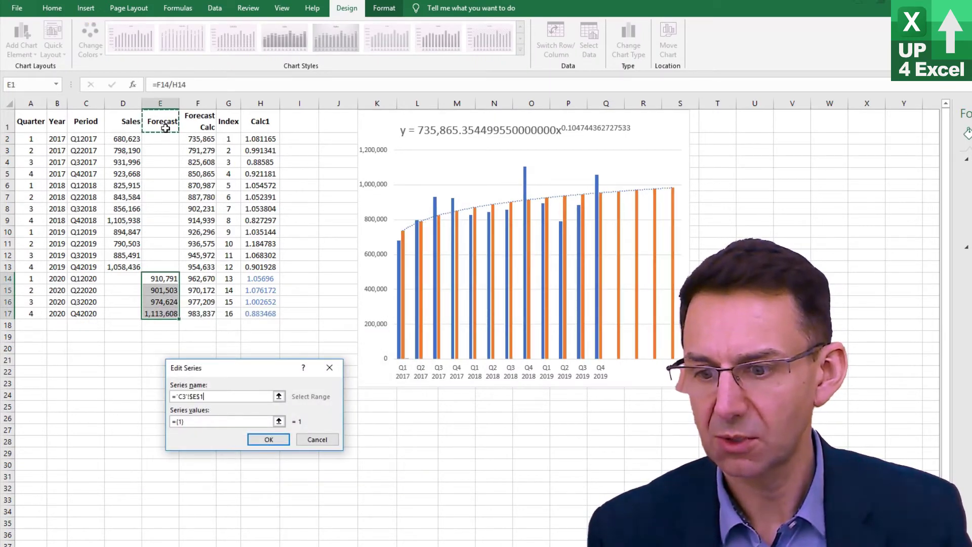
left_click(279, 422)
left_click_drag(158, 141, 169, 311)
left_click(333, 388)
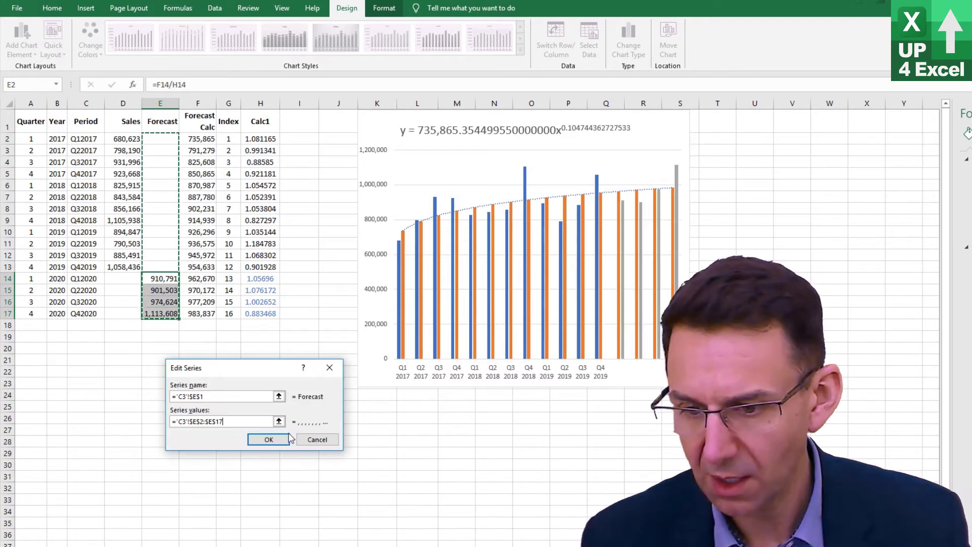
left_click(267, 440)
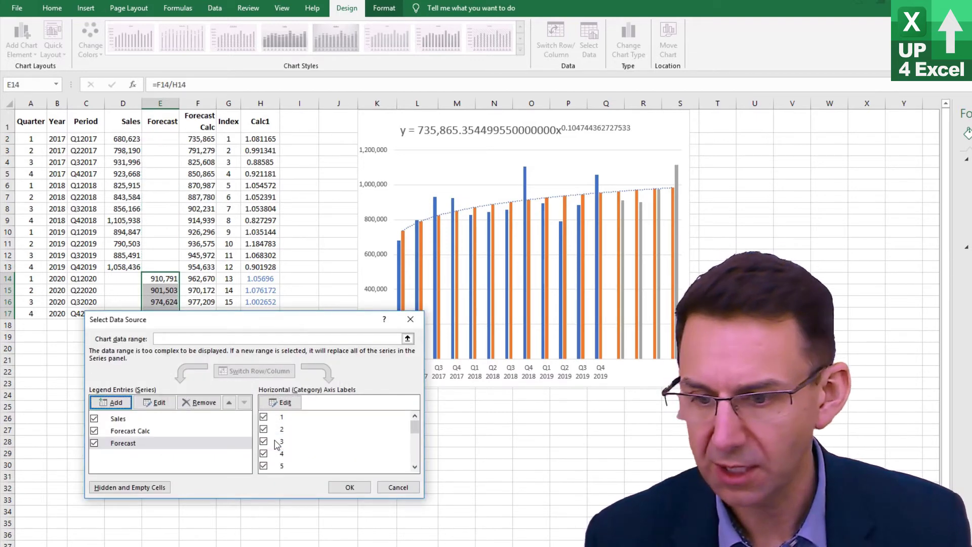
- Set the chart's axis labels to the Period column, Q1 2017 through Q4 2020
left_click(284, 403)
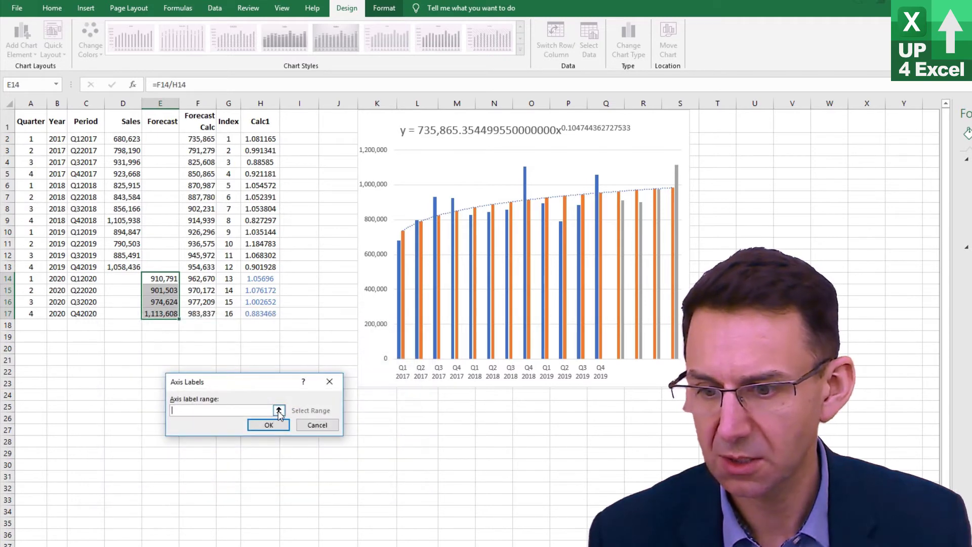
left_click_drag(90, 136, 89, 314)
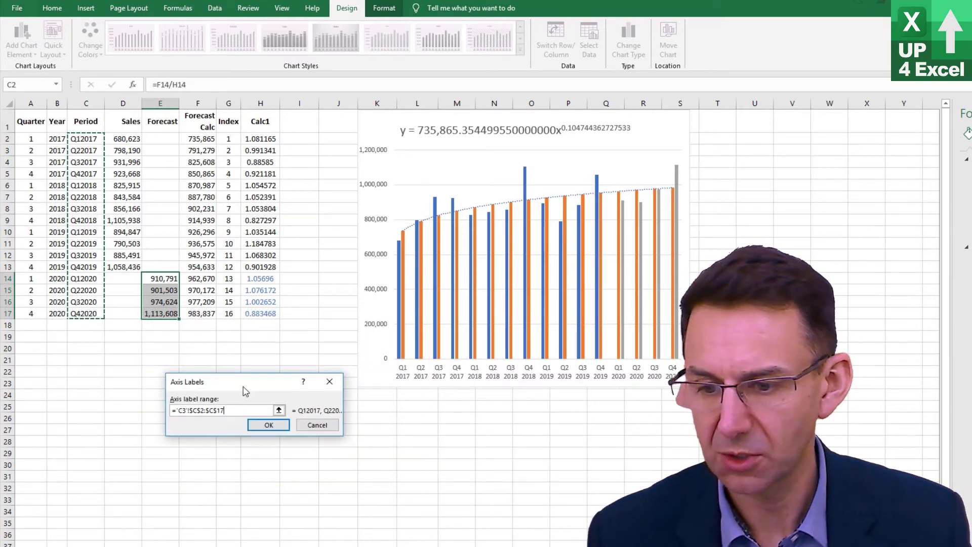
left_click(269, 426)
left_click(349, 487)
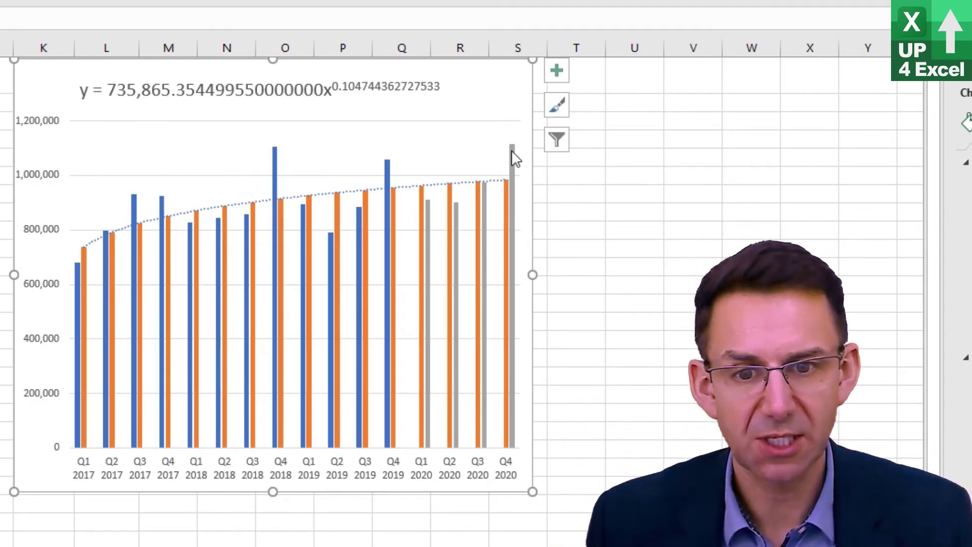
mouse_move(516, 157)
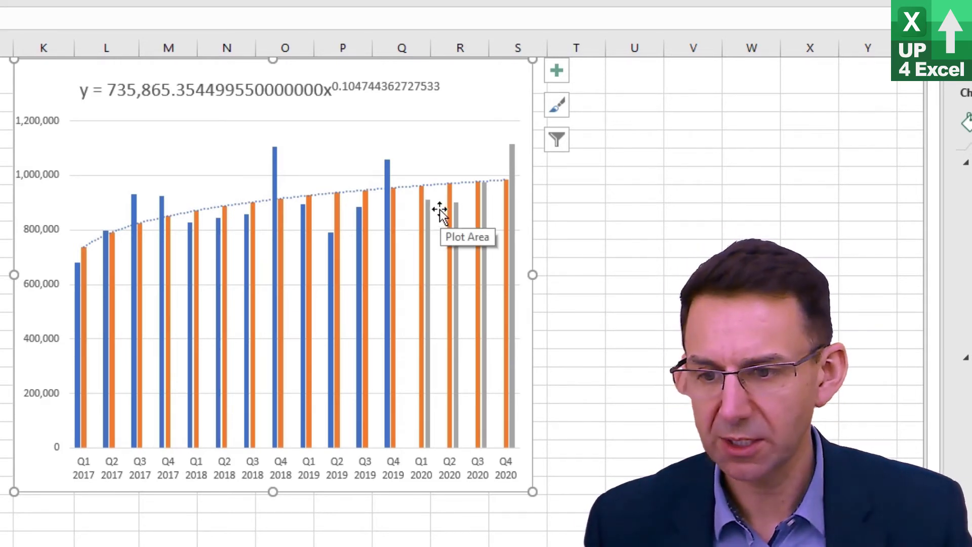
- Delete the orange Forecast Calc series and extend the power trendline 8 periods forward
left_click(224, 216)
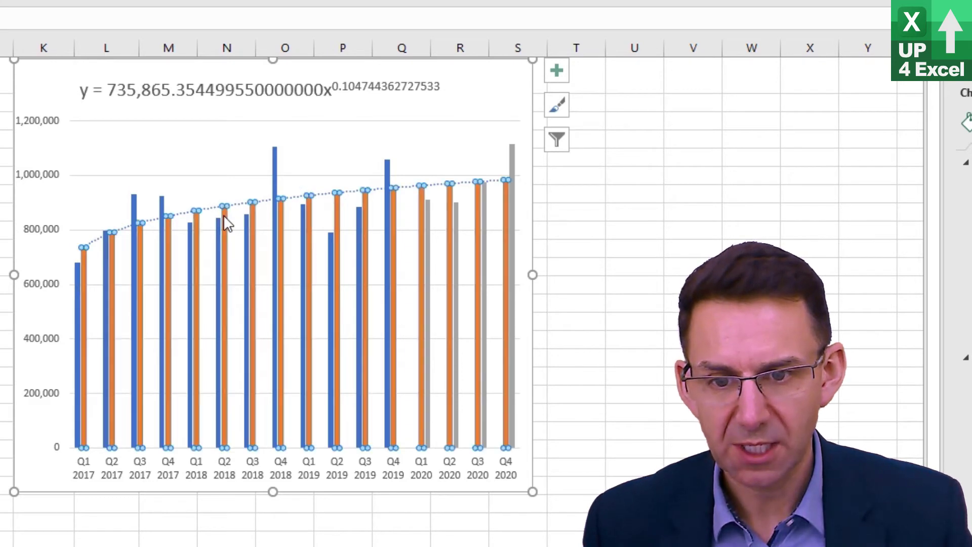
key("Delete")
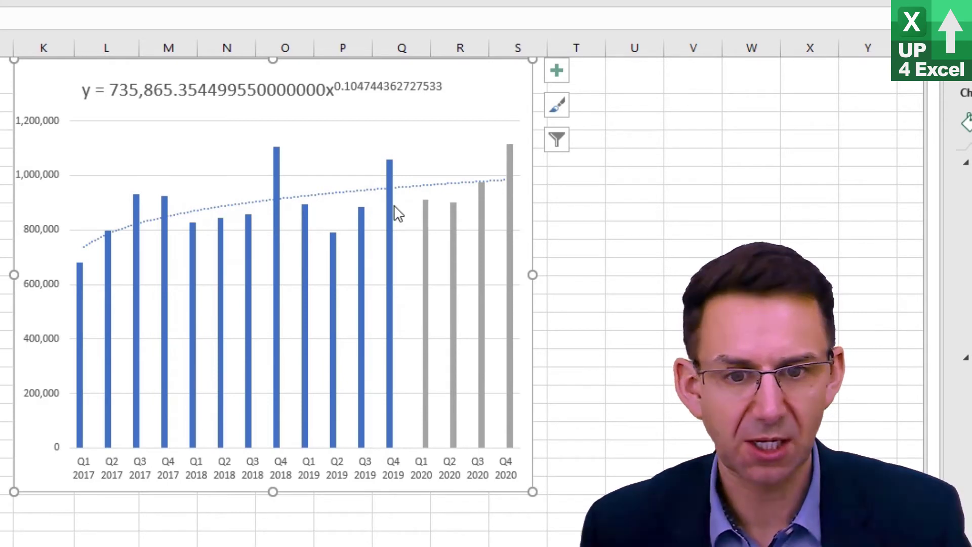
left_click(478, 188)
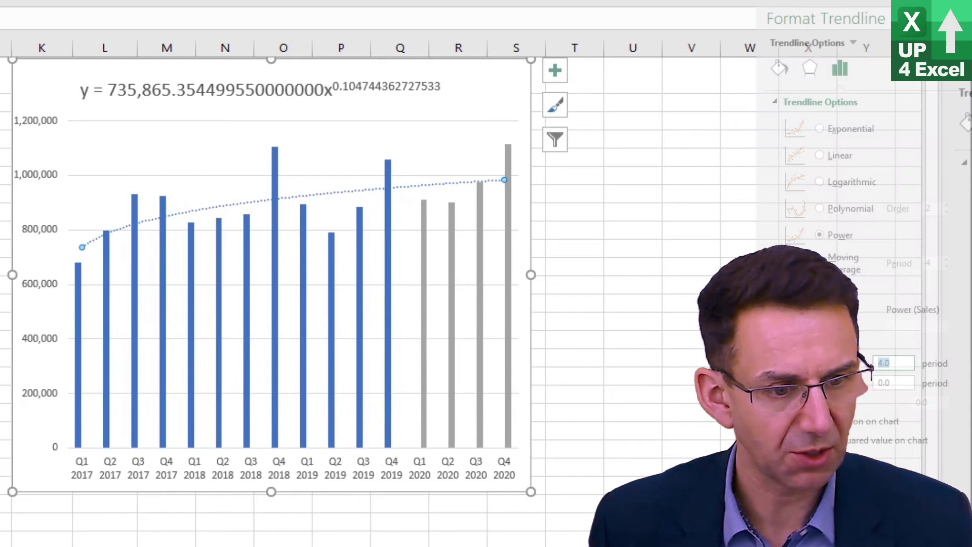
type("8")
key("Return")
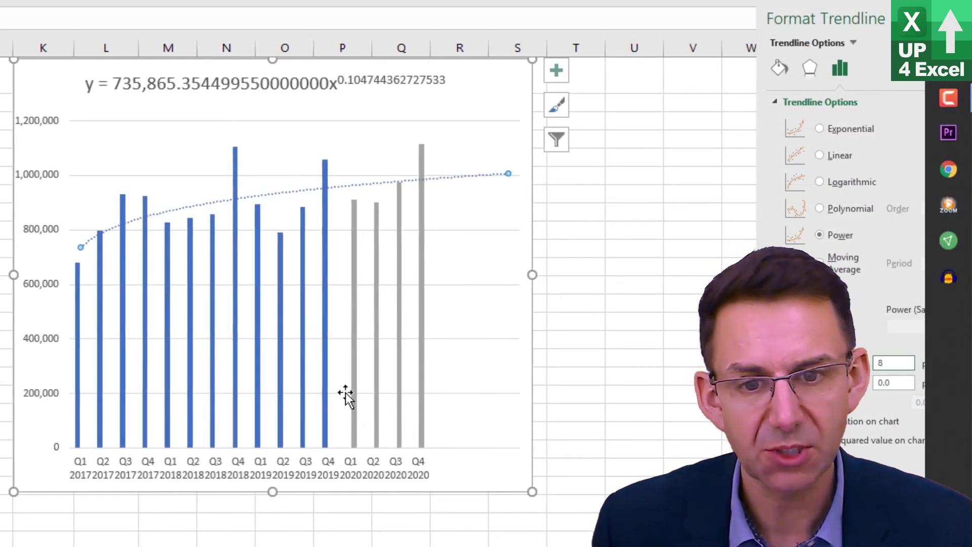
scroll(401, 169, "left", 5)
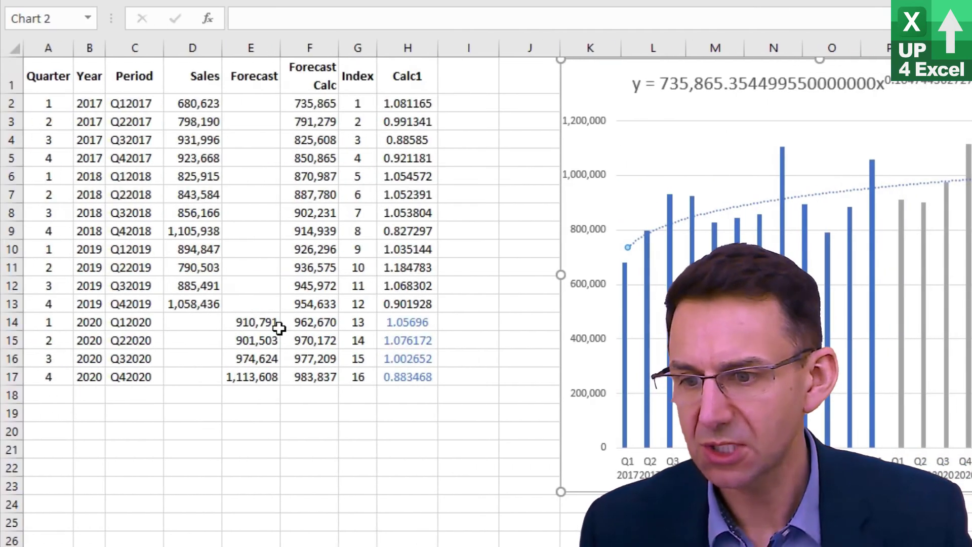
- Copy the 2020 quarter and year cells into A18 to create the 2021 rows
left_click_drag(278, 328, 243, 395)
left_click(275, 375)
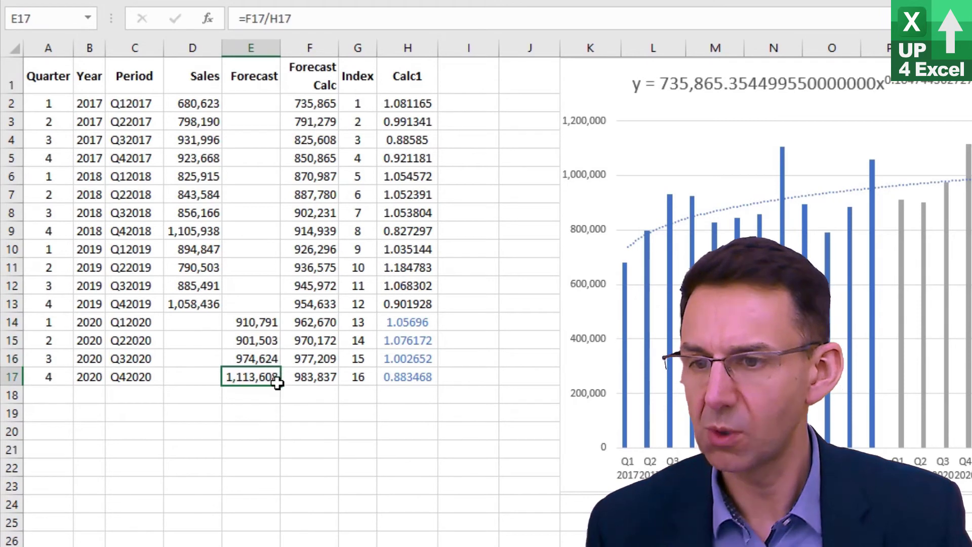
left_click(51, 378)
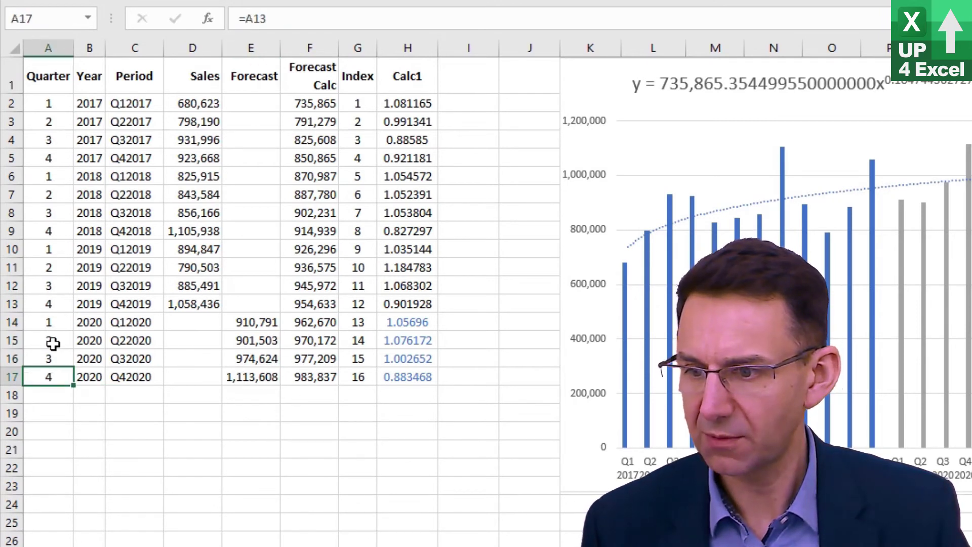
left_click_drag(55, 320, 89, 377)
key("ctrl+c")
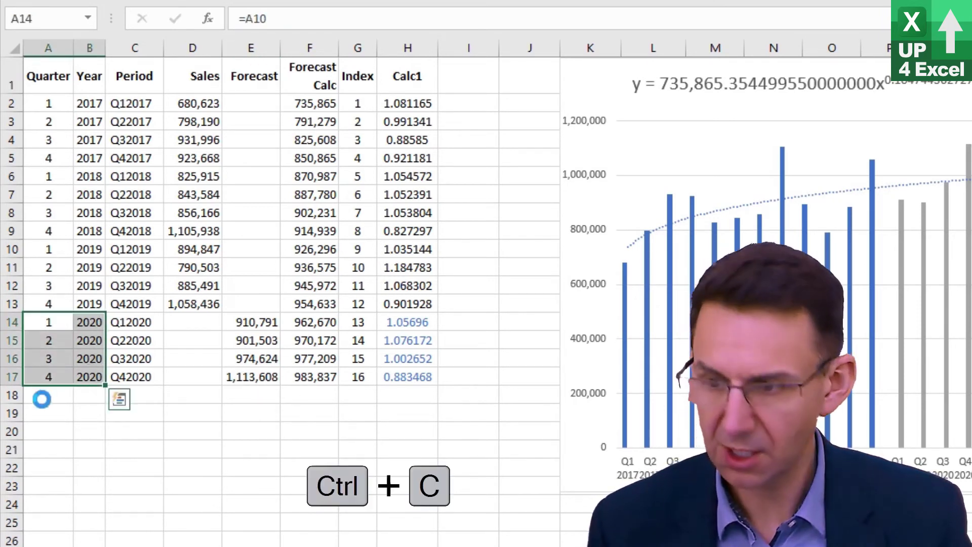
left_click(54, 390)
key("ctrl+v")
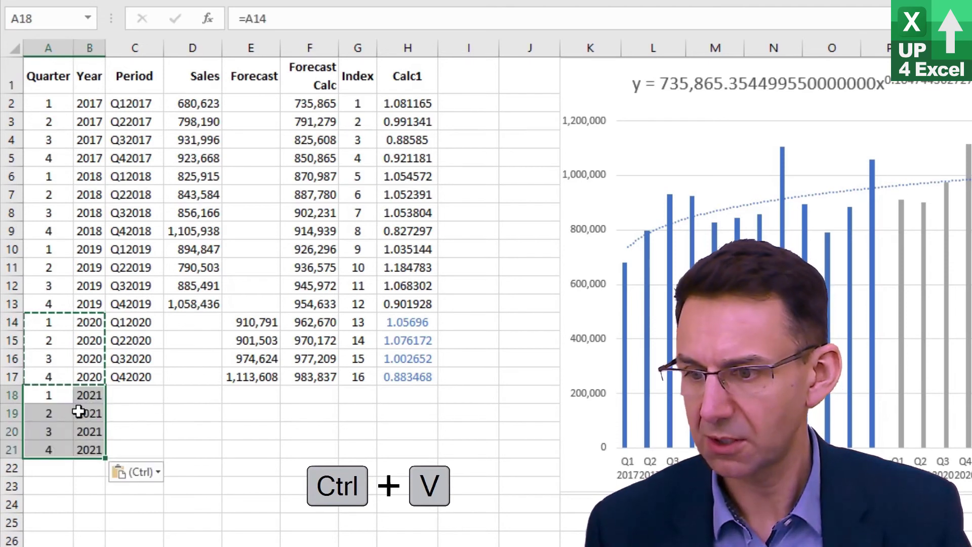
- Fill the period labels through Q42021 and the Forecast Calc formula down to row 21
left_click(145, 376)
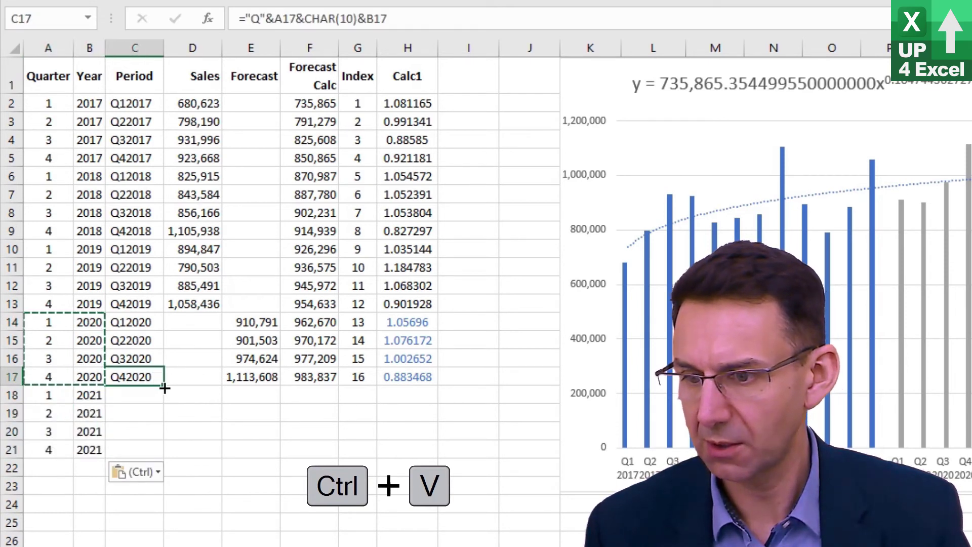
double_click(163, 386)
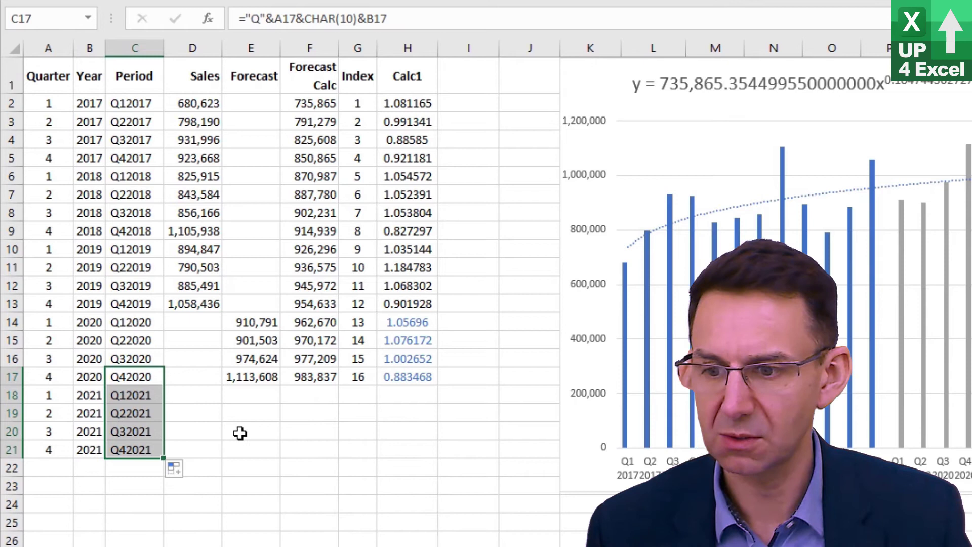
left_click(261, 378)
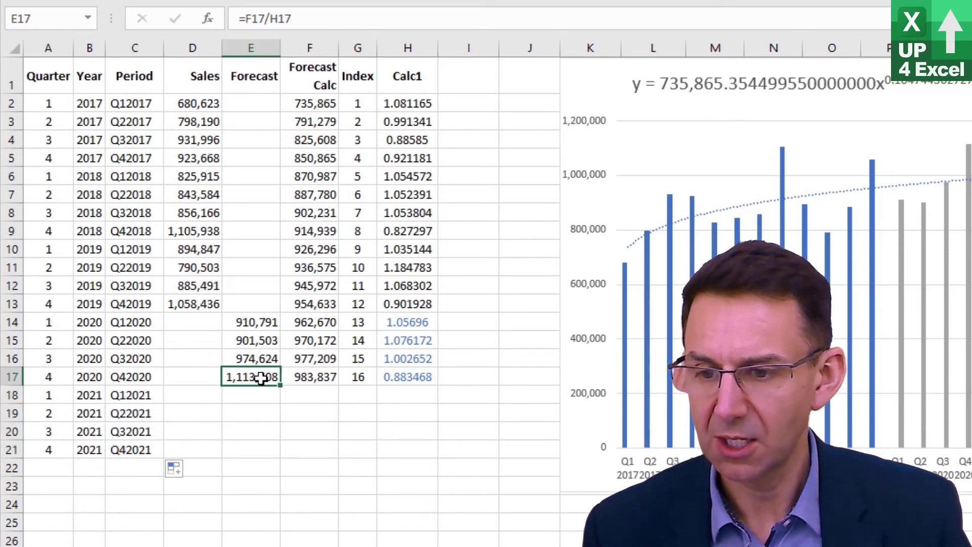
left_click_drag(280, 377, 418, 458)
left_click(336, 378)
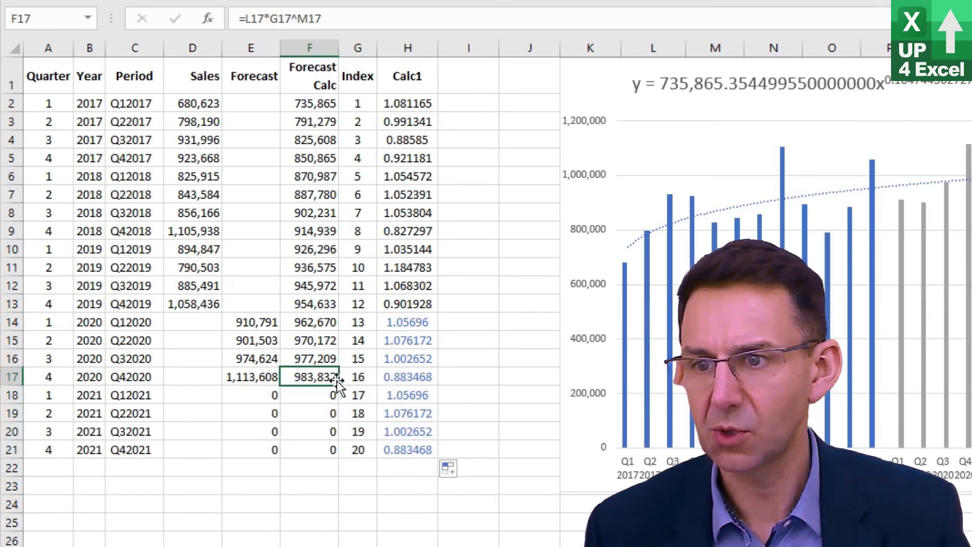
double_click(338, 385)
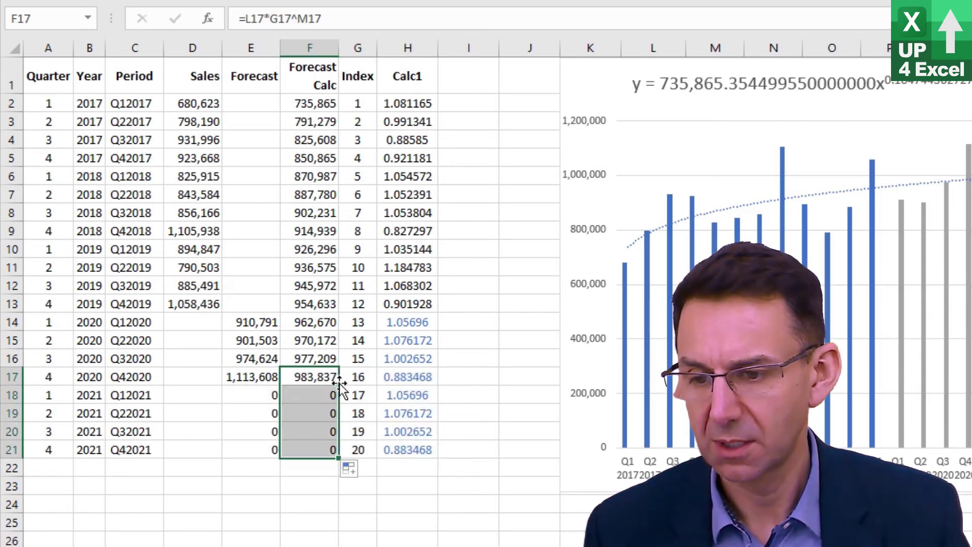
- Fill the Multiple and Power values down to row 21, keeping the chart beside the table
left_click(512, 397)
left_click_drag(651, 169, 555, 523)
left_click_drag(641, 377, 714, 376)
key("ctrl+d")
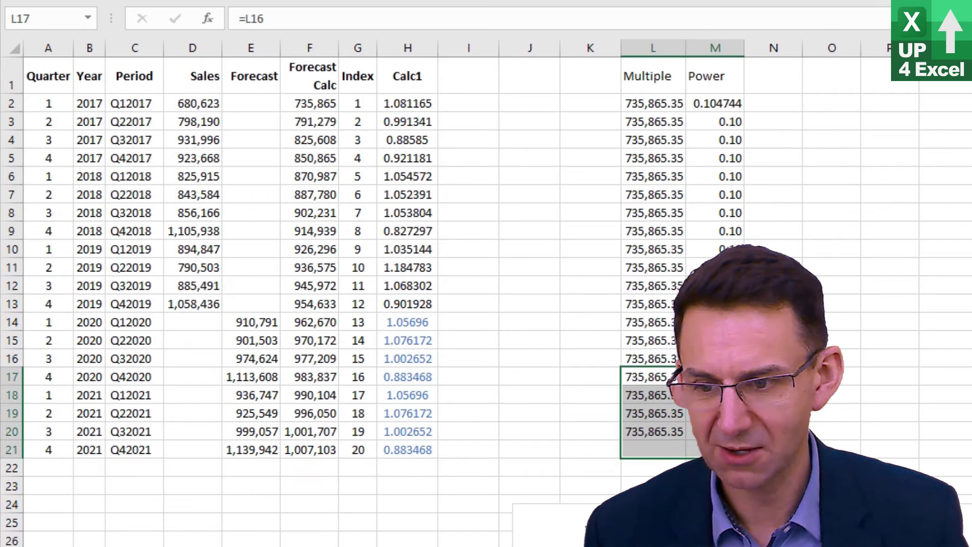
left_click_drag(550, 523, 524, 109)
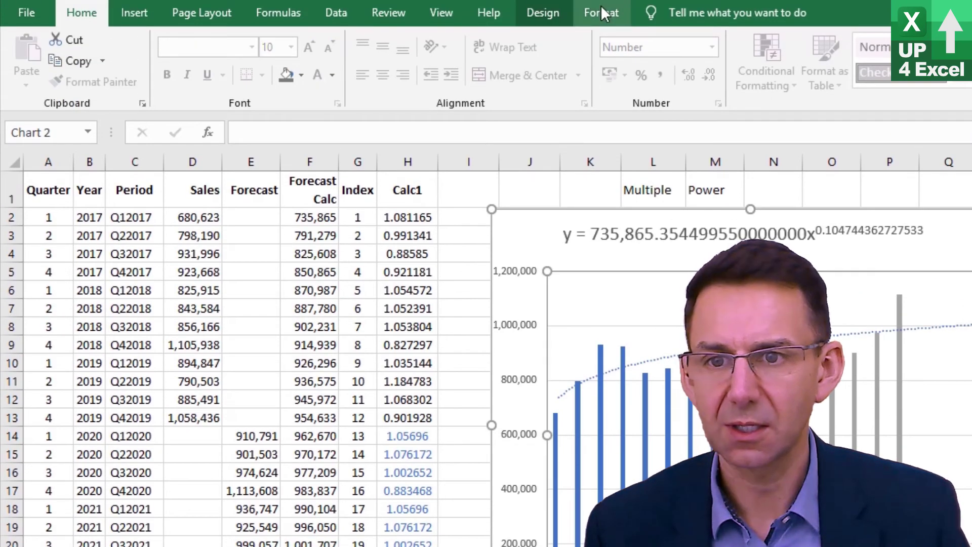
- Change the chart's data range to C1:E21 to plot Sales and Forecast through Q4 2021
left_click(597, 13)
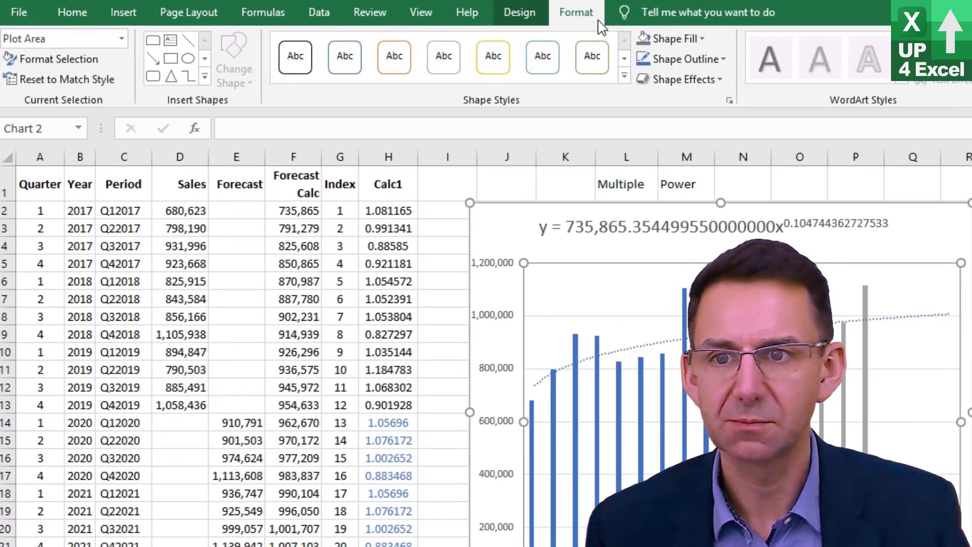
left_click(542, 12)
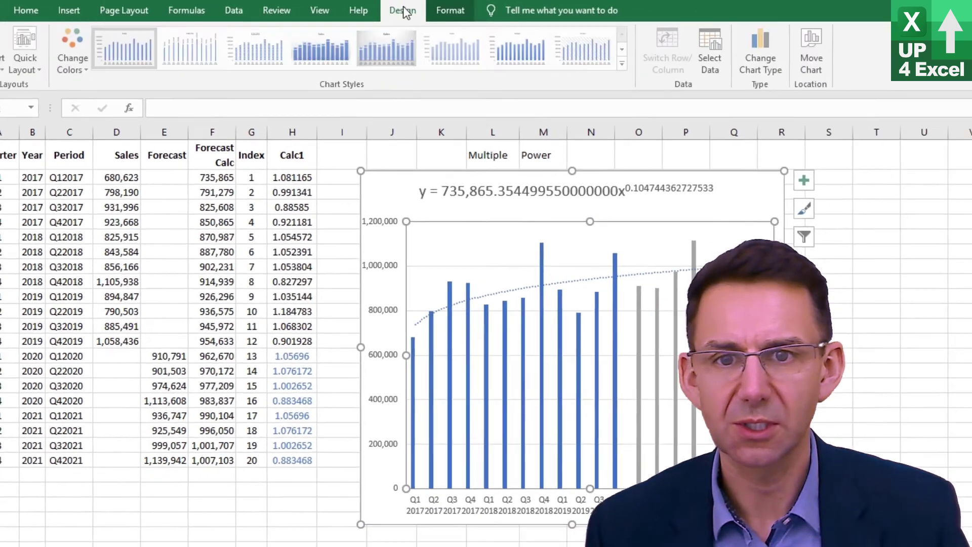
left_click(709, 51)
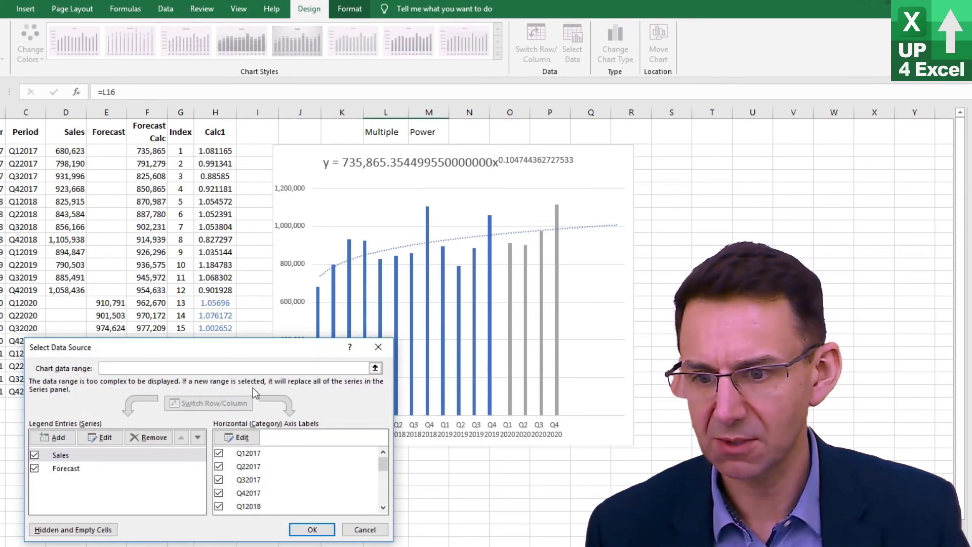
left_click_drag(267, 351, 577, 242)
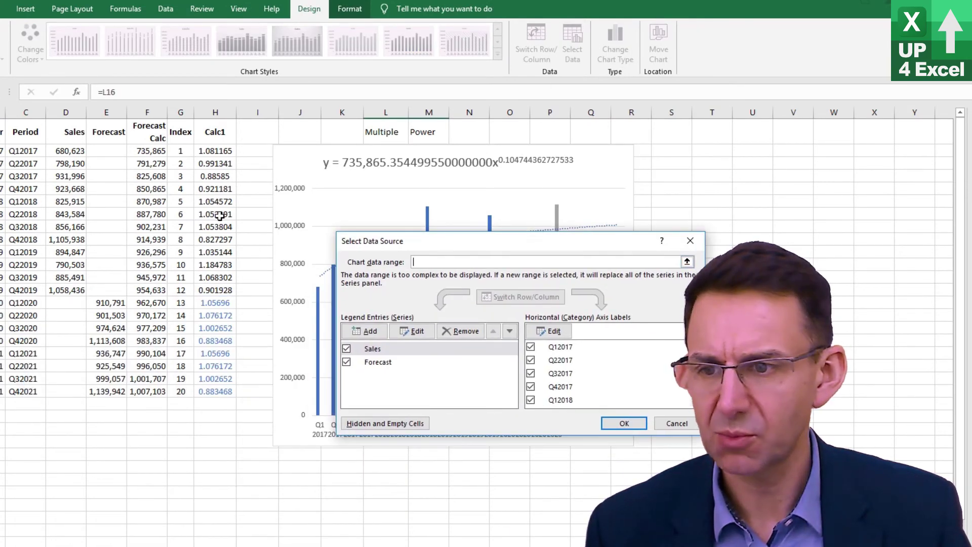
left_click_drag(54, 133, 145, 329)
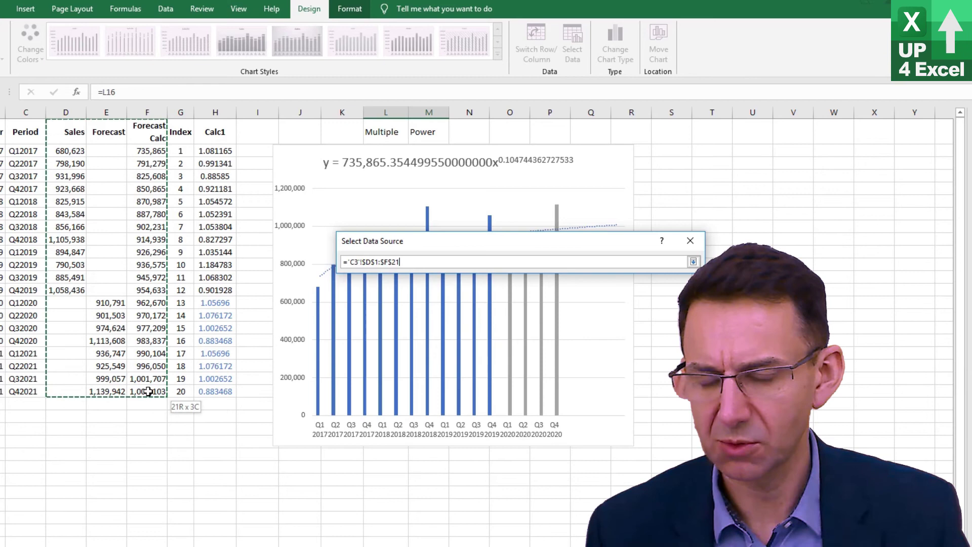
left_click_drag(149, 391, 150, 391)
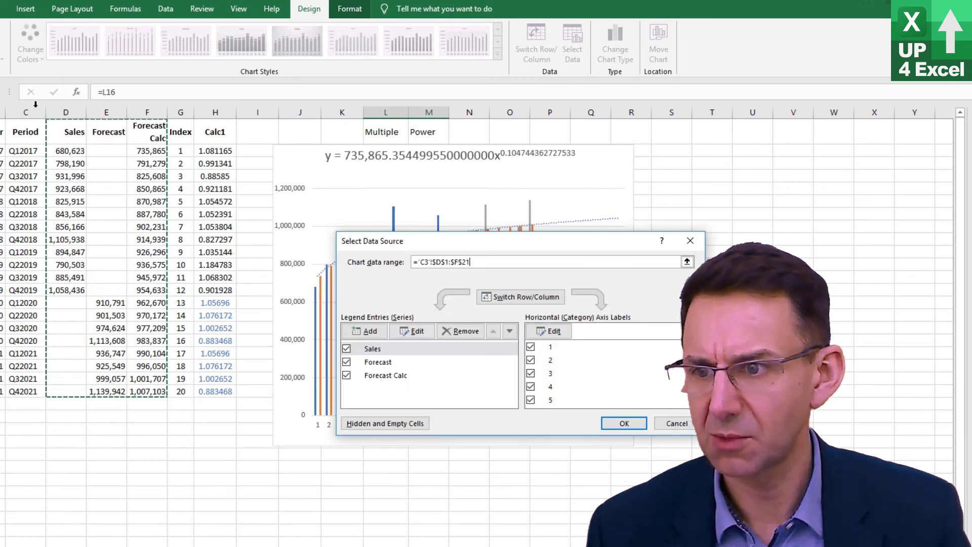
left_click_drag(24, 130, 103, 390)
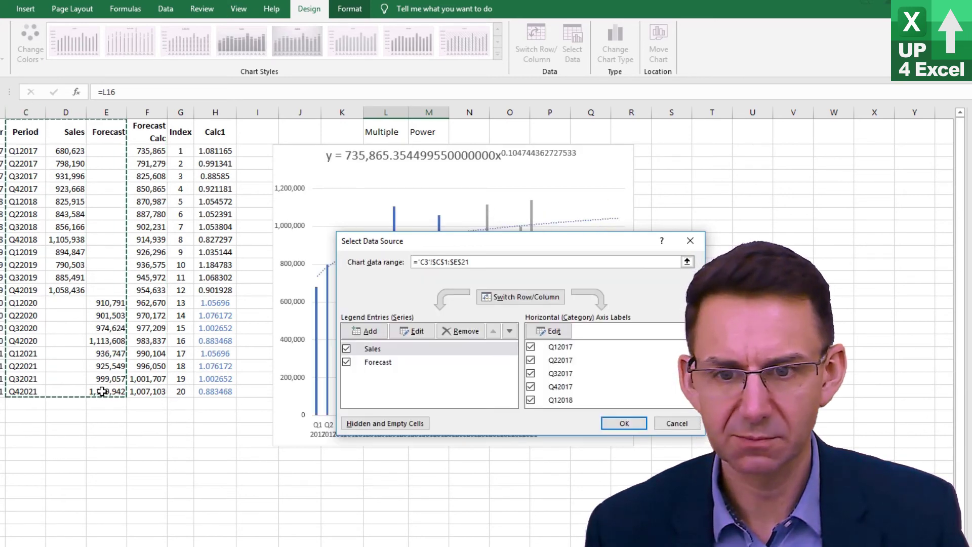
left_click(624, 423)
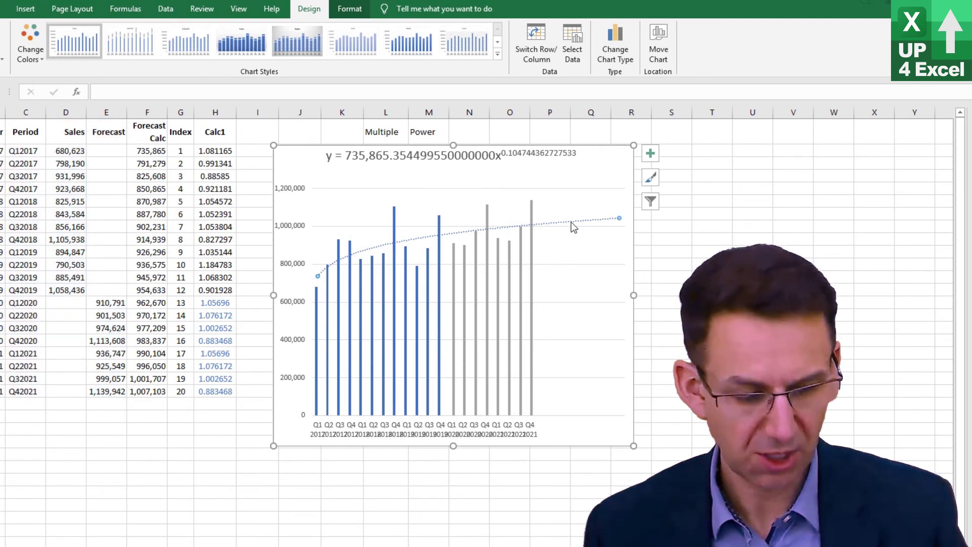
- Delete the trendline with its equation and widen the chart to the right
key("Delete")
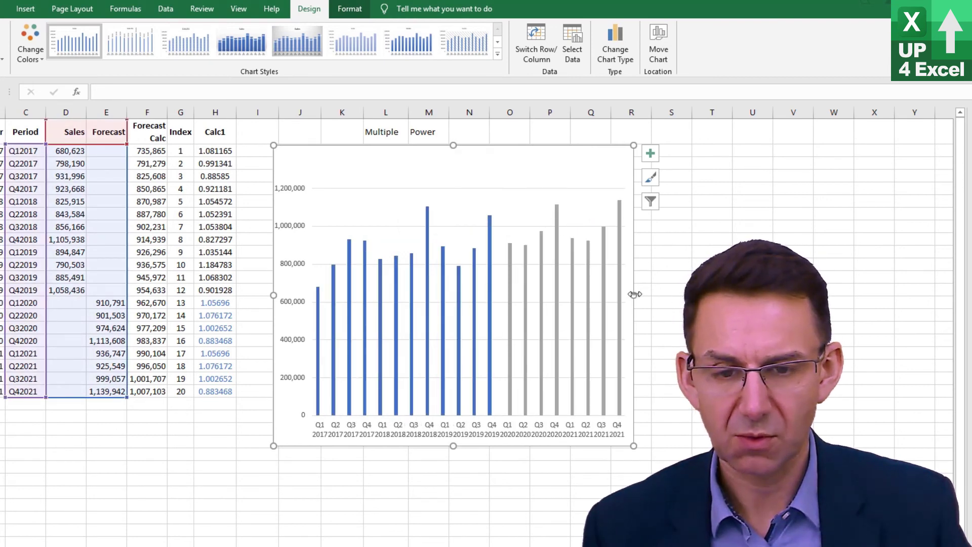
left_click_drag(634, 294, 687, 295)
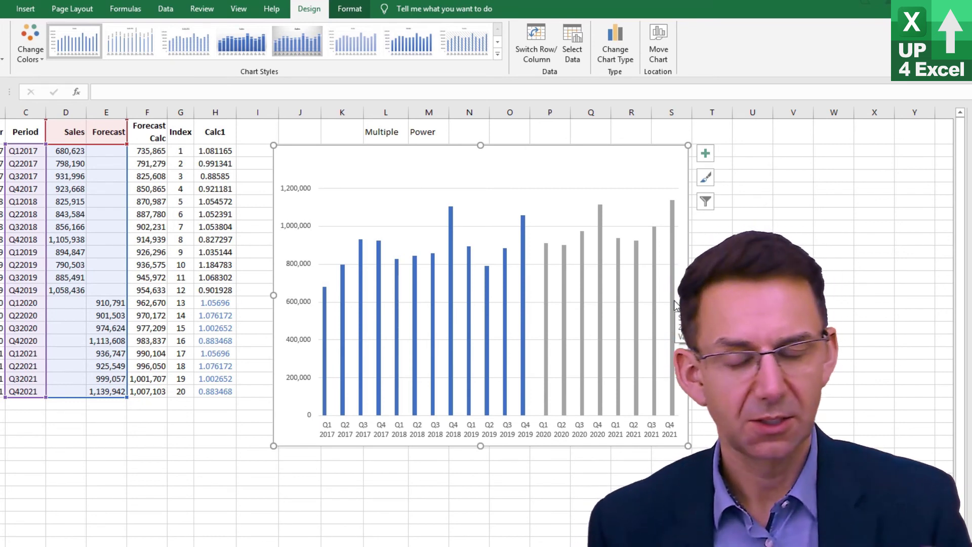
key("ctrl+1")
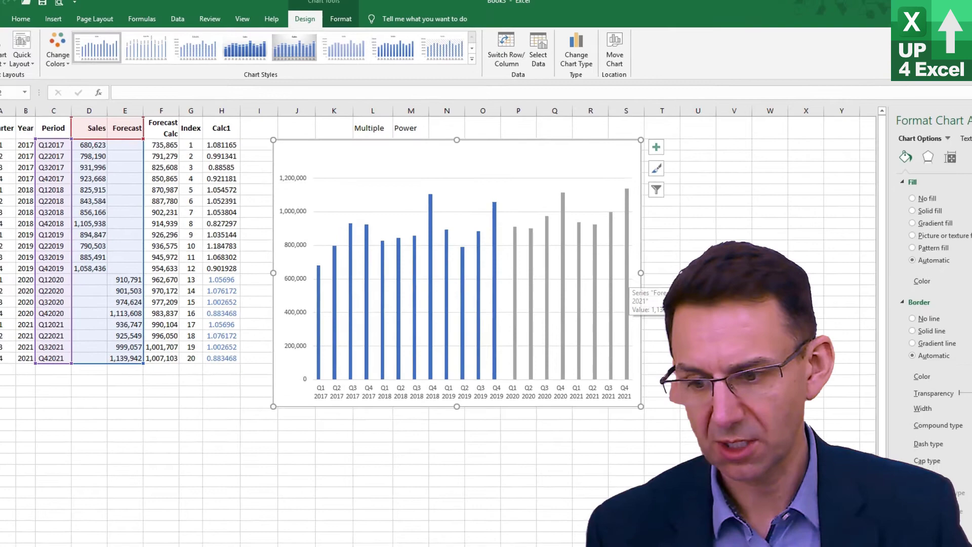
- View the Chart1 sheet with the finished 'Historical Sales with 2019 Forecast' chart
left_click(115, 527)
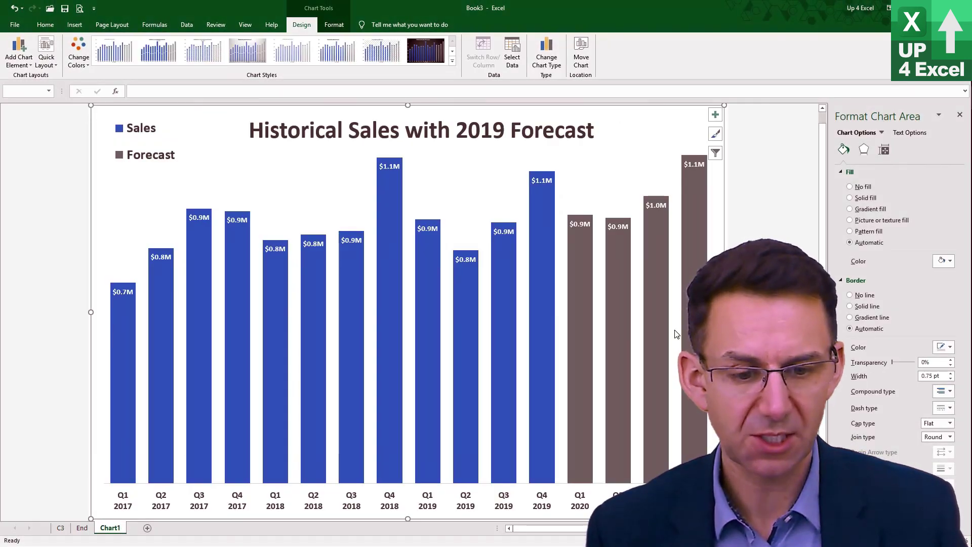